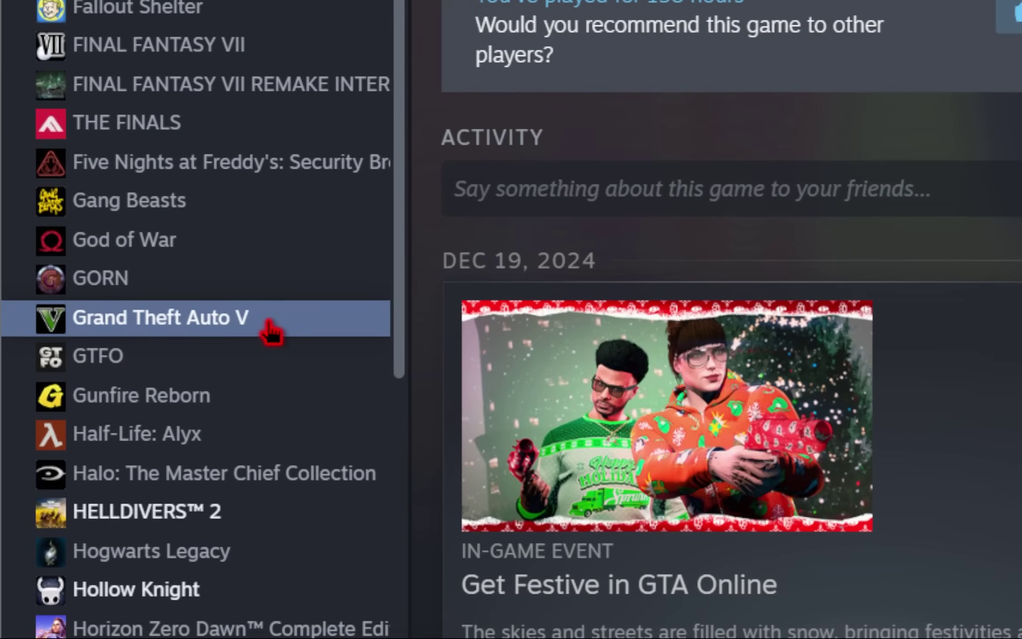
Show the Installed Files section of Grand Theft Auto V's Steam properties
{"action": "right_click", "coordinate": [90, 359]}
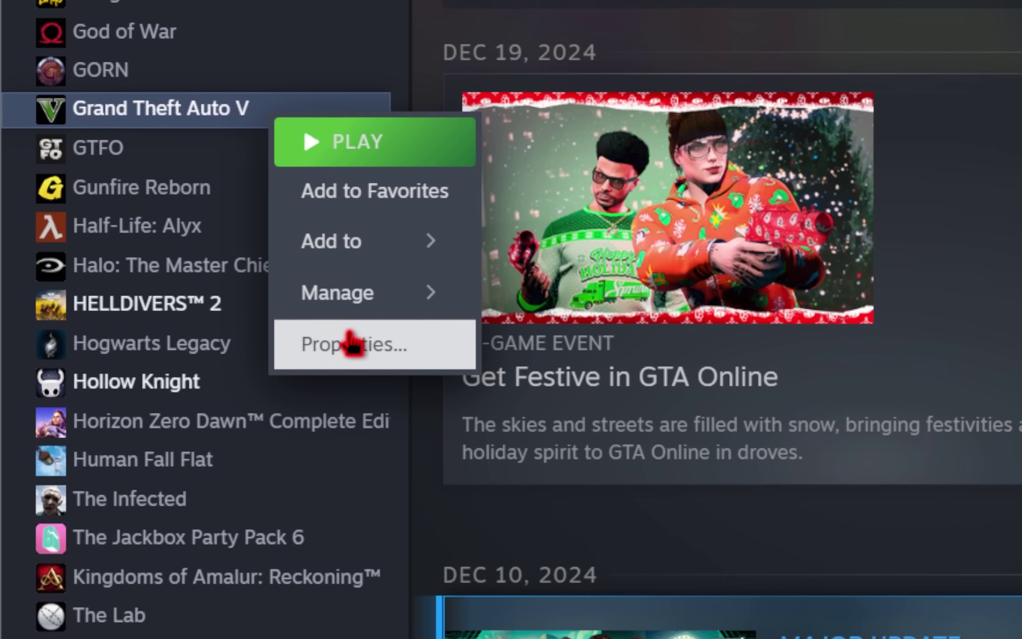
{"action": "left_click", "coordinate": [353, 552]}
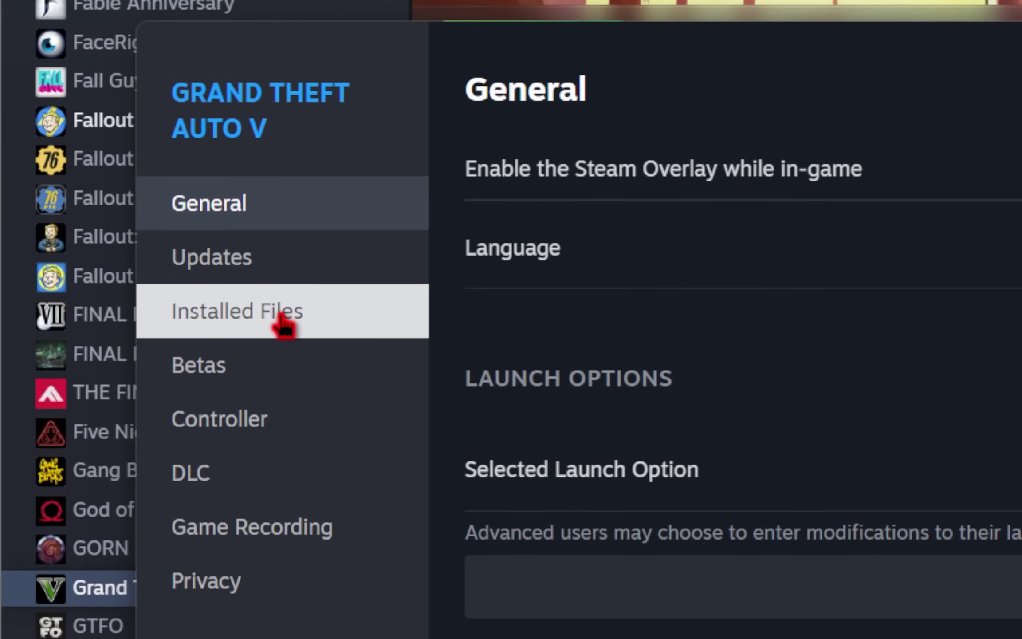
{"action": "left_click", "coordinate": [283, 318]}
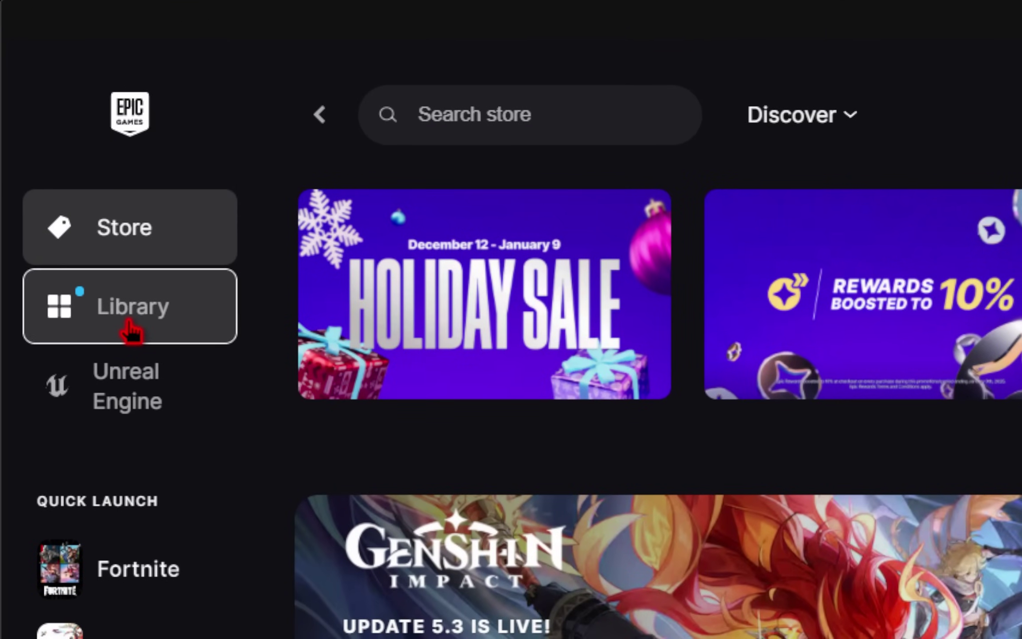
Bring up the Manage options for Marvel Rivals in the Epic Games library
{"action": "left_click", "coordinate": [131, 331]}
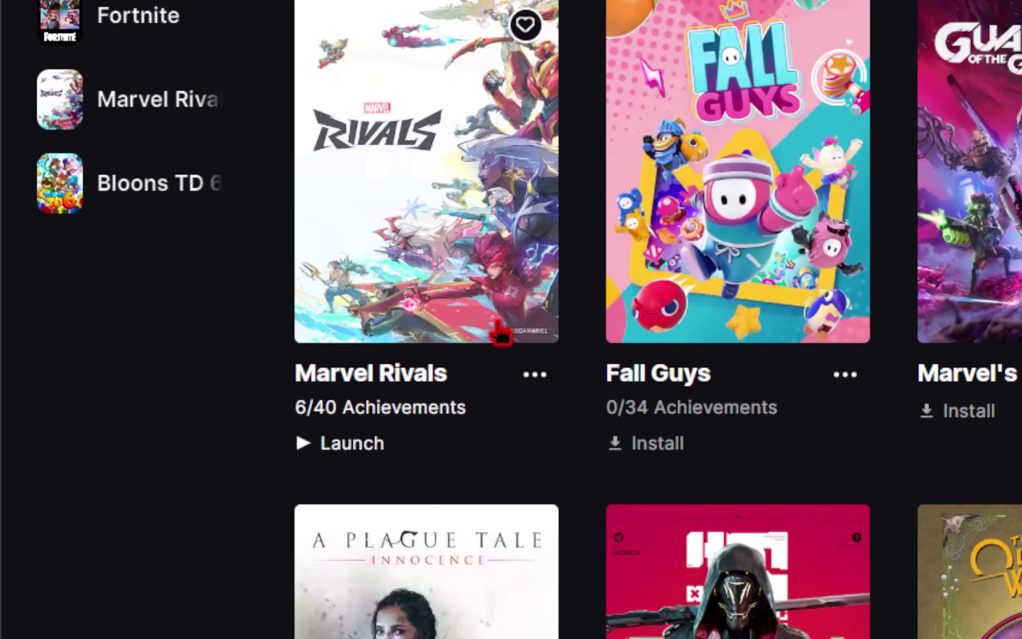
{"action": "left_click", "coordinate": [534, 374]}
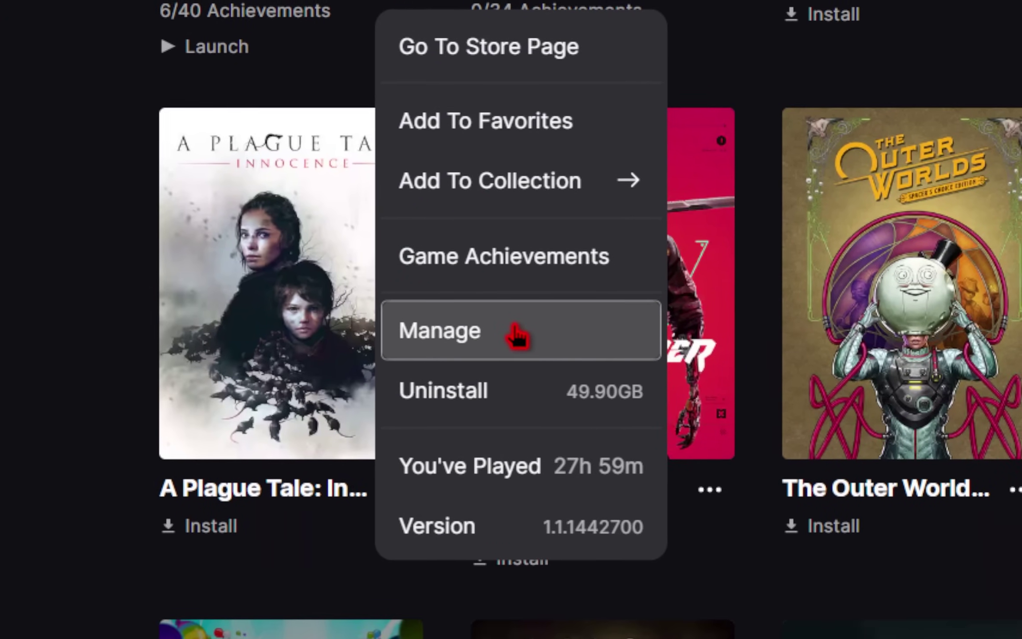
{"action": "left_click", "coordinate": [603, 630]}
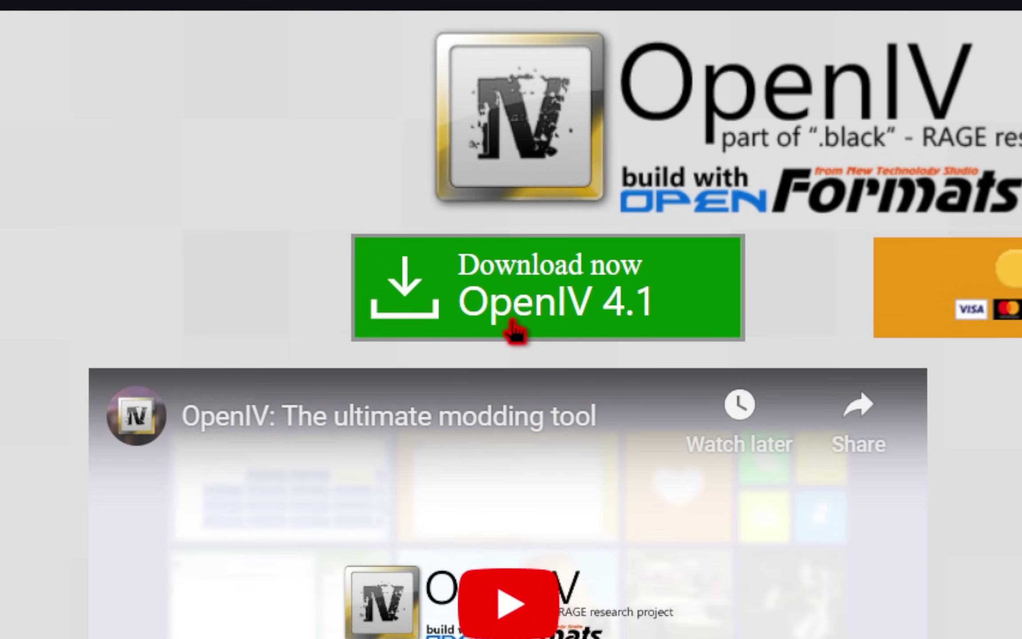
Save the OpenIV 4.1 installer to Downloads as OPENIV.exe and show it in its folder
{"action": "left_click", "coordinate": [514, 331]}
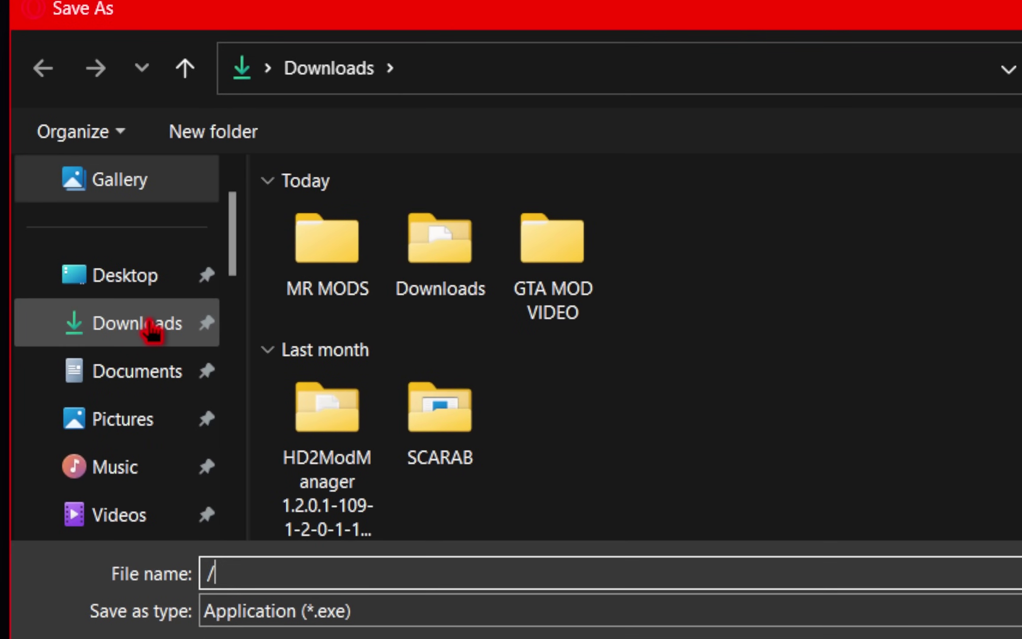
{"action": "left_click", "coordinate": [51, 113]}
{"action": "type", "text": "OPENIV"}
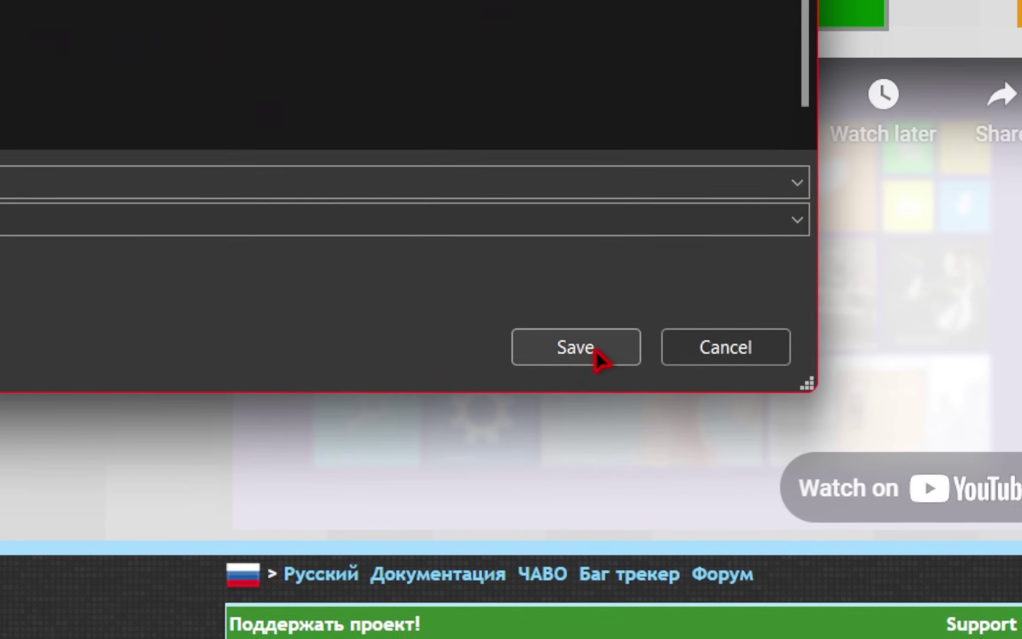
{"action": "left_click", "coordinate": [597, 350]}
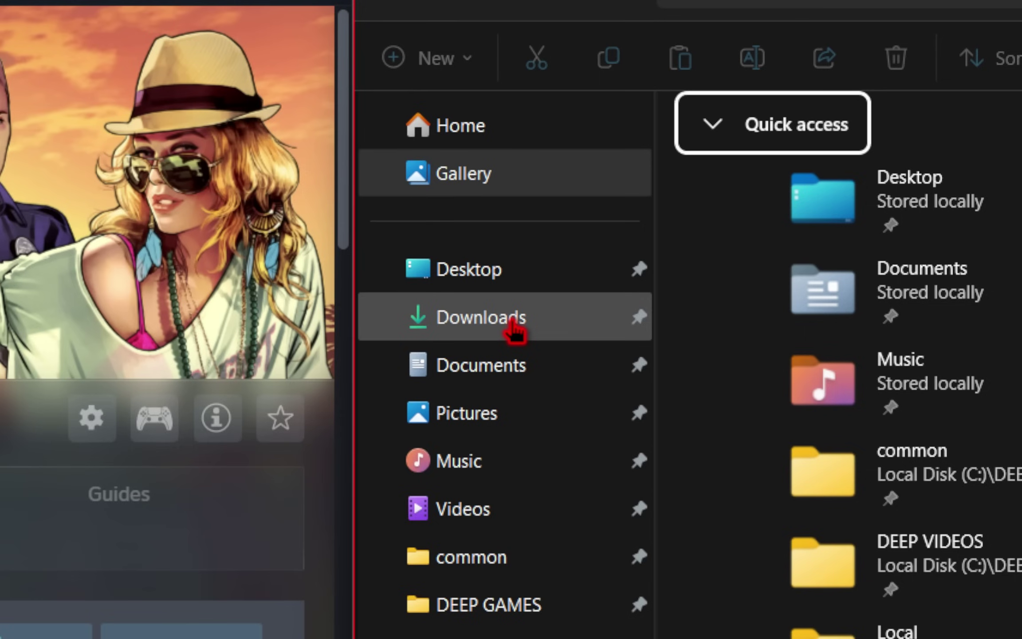
{"action": "left_click", "coordinate": [515, 325]}
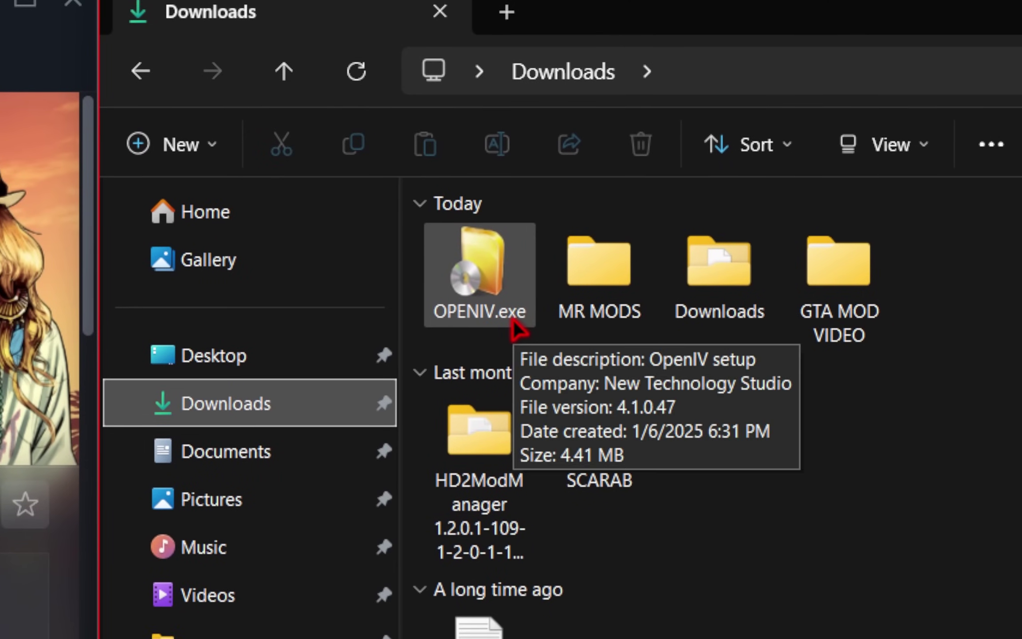
Turn off 'Hide extensions for known file types' in Folder Options and apply it
{"action": "left_click", "coordinate": [513, 321]}
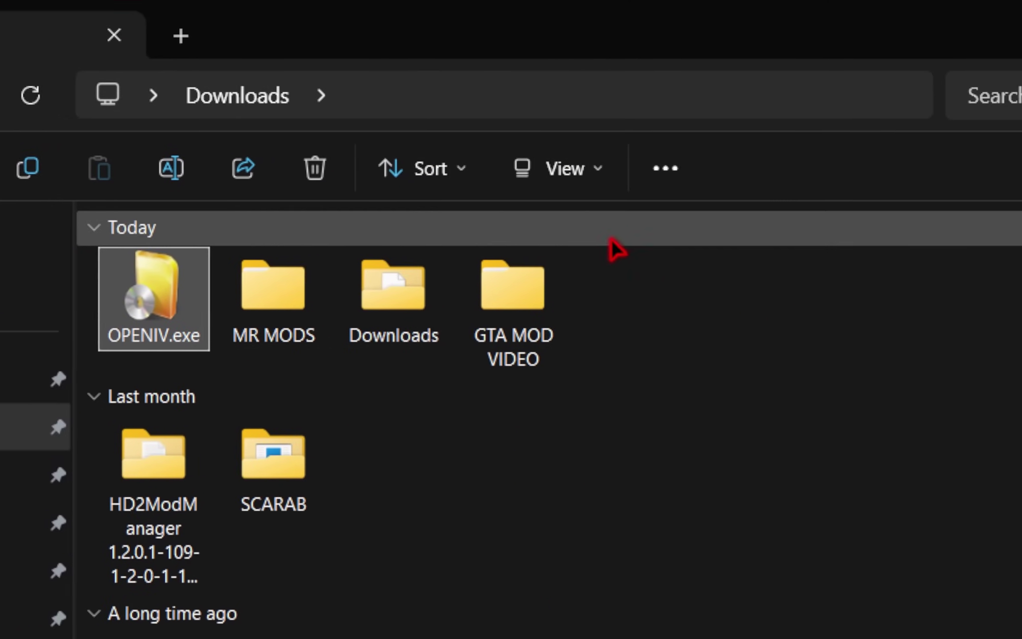
{"action": "left_click", "coordinate": [513, 190]}
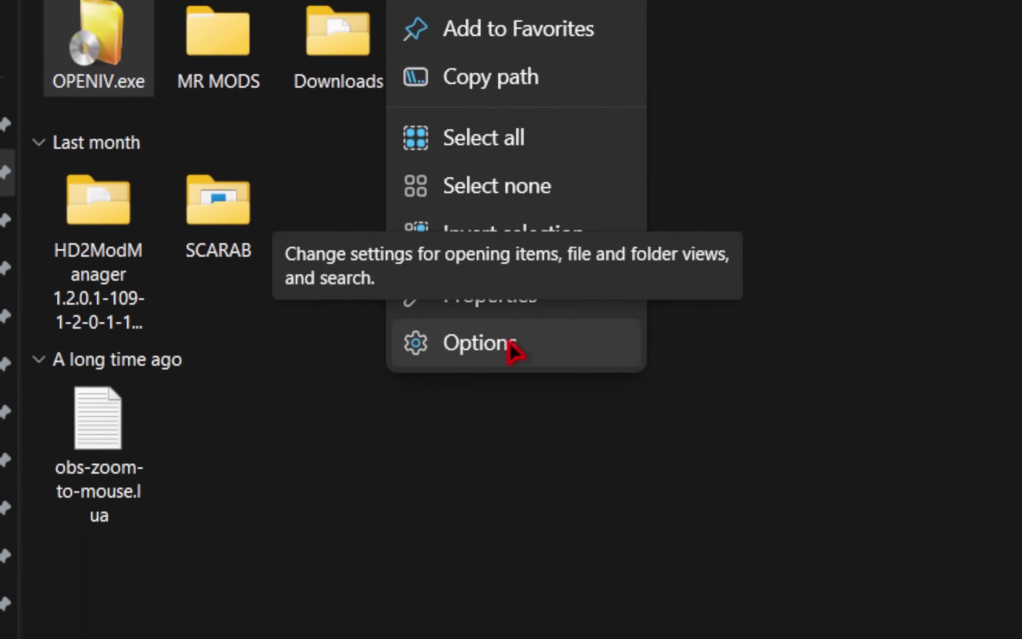
{"action": "left_click", "coordinate": [508, 341]}
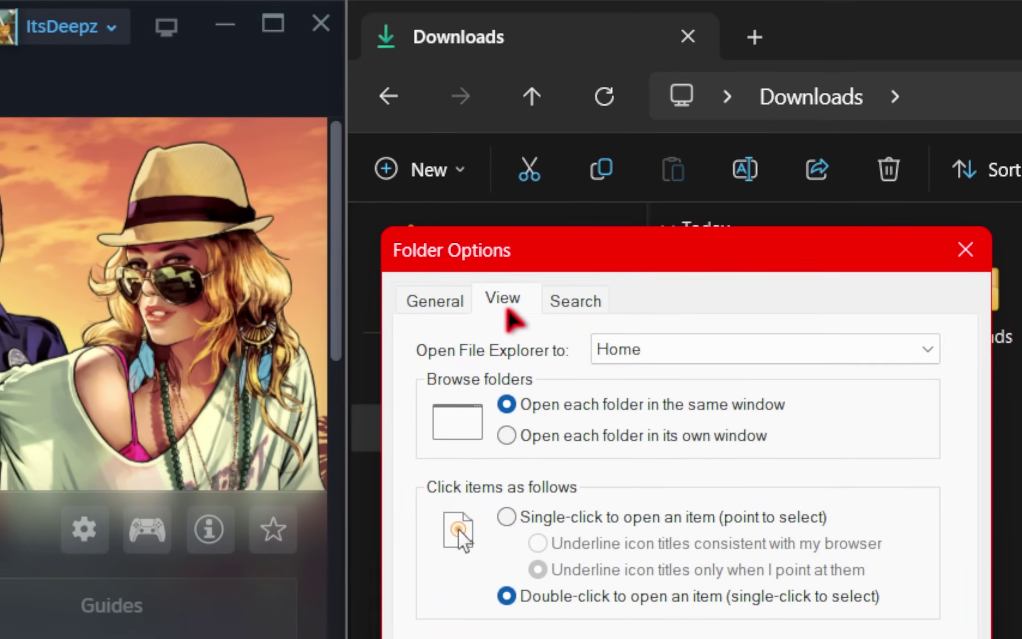
{"action": "left_click", "coordinate": [509, 311]}
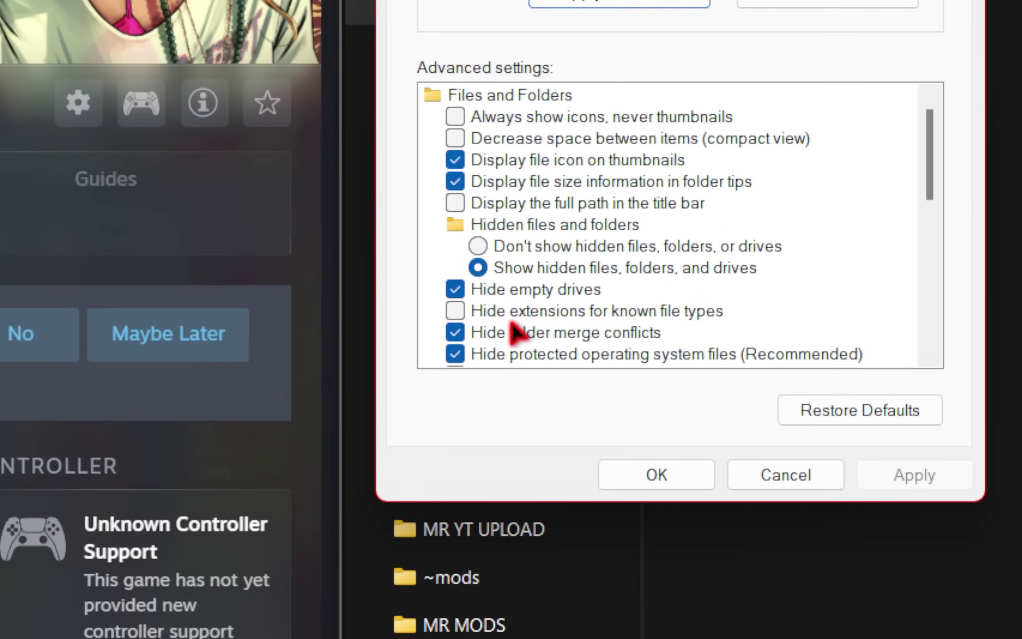
{"action": "left_click", "coordinate": [488, 314]}
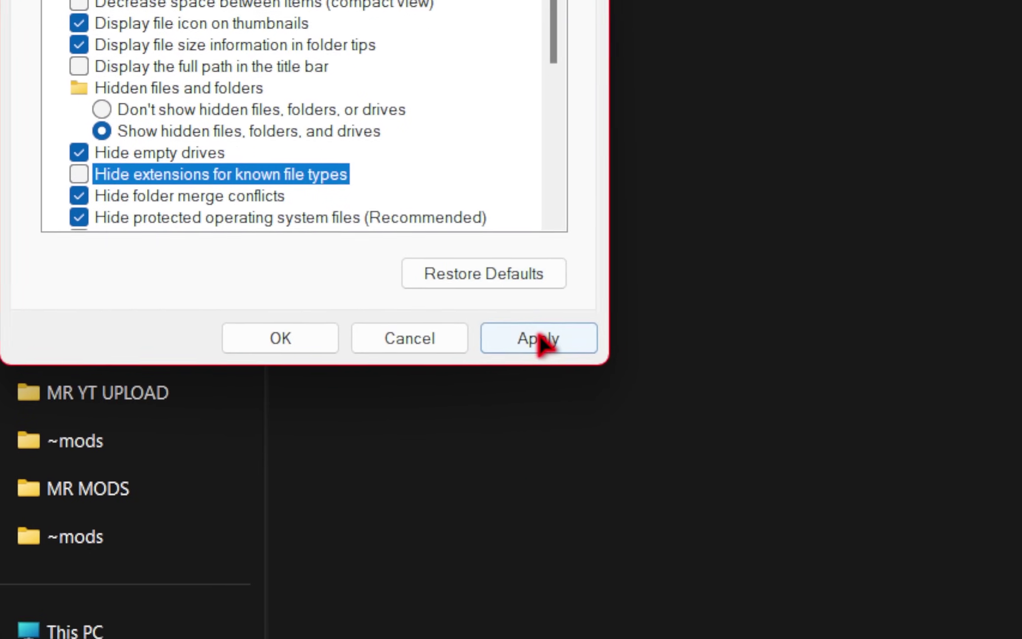
{"action": "left_click", "coordinate": [838, 444]}
{"action": "left_click", "coordinate": [590, 448]}
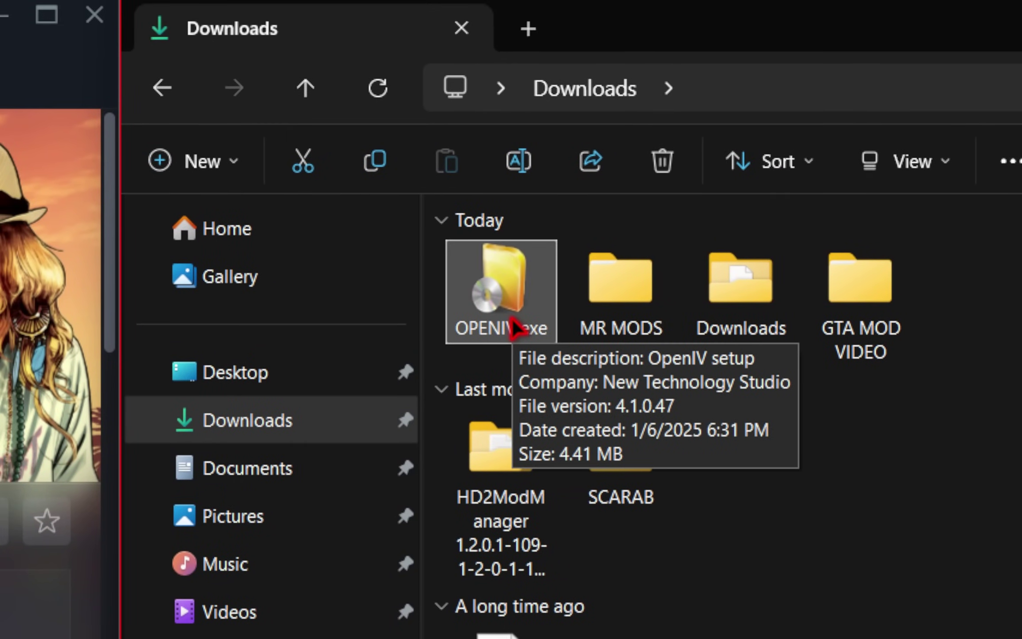
Run OPENIV.exe in English, accept the license, and install OpenIV including its 20.4 Mb download
{"action": "double_click", "coordinate": [493, 285]}
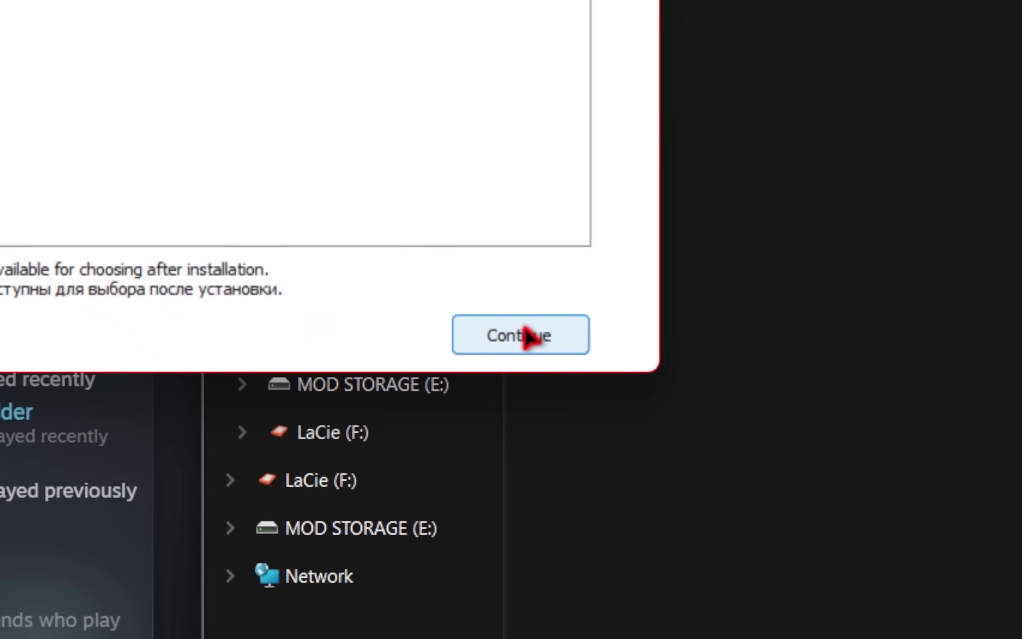
{"action": "left_click", "coordinate": [737, 495]}
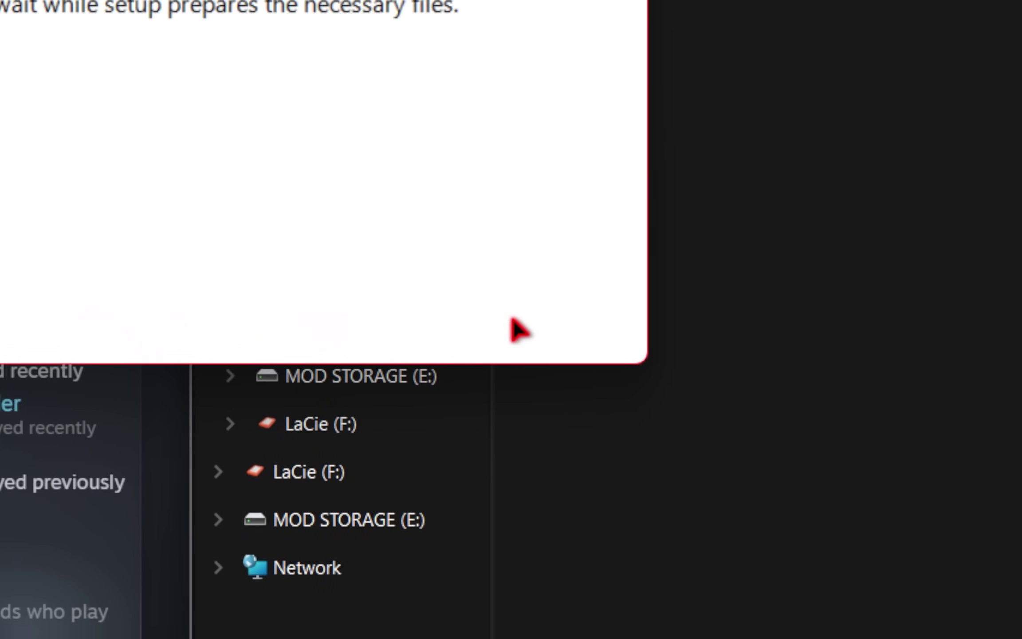
{"action": "scroll", "coordinate": [512, 320], "scroll_direction": "down", "scroll_amount": 15}
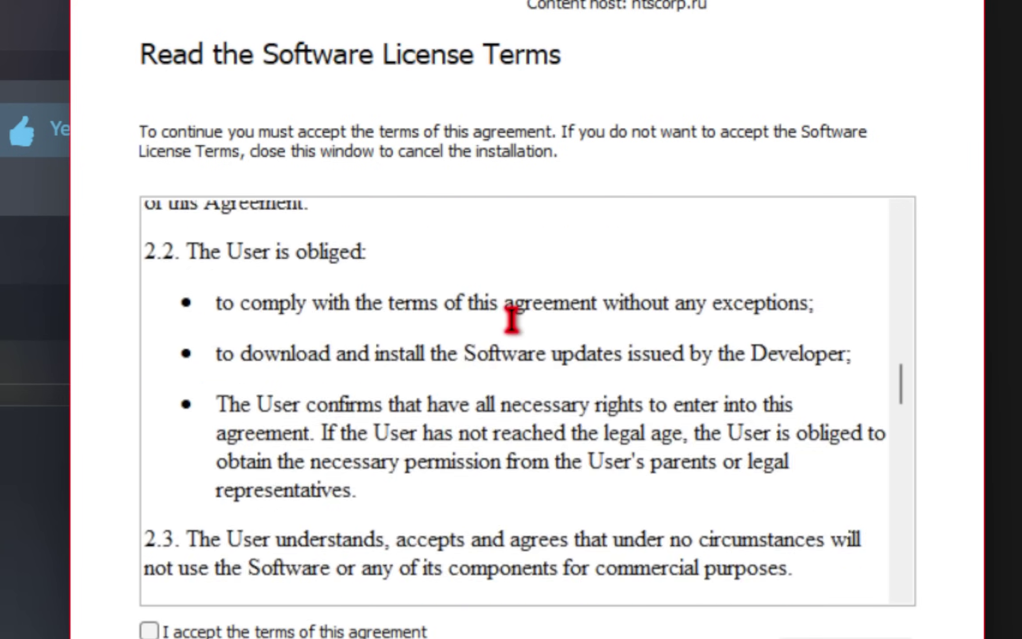
{"action": "scroll", "coordinate": [511, 320], "scroll_direction": "down", "scroll_amount": 10}
{"action": "left_click", "coordinate": [222, 630]}
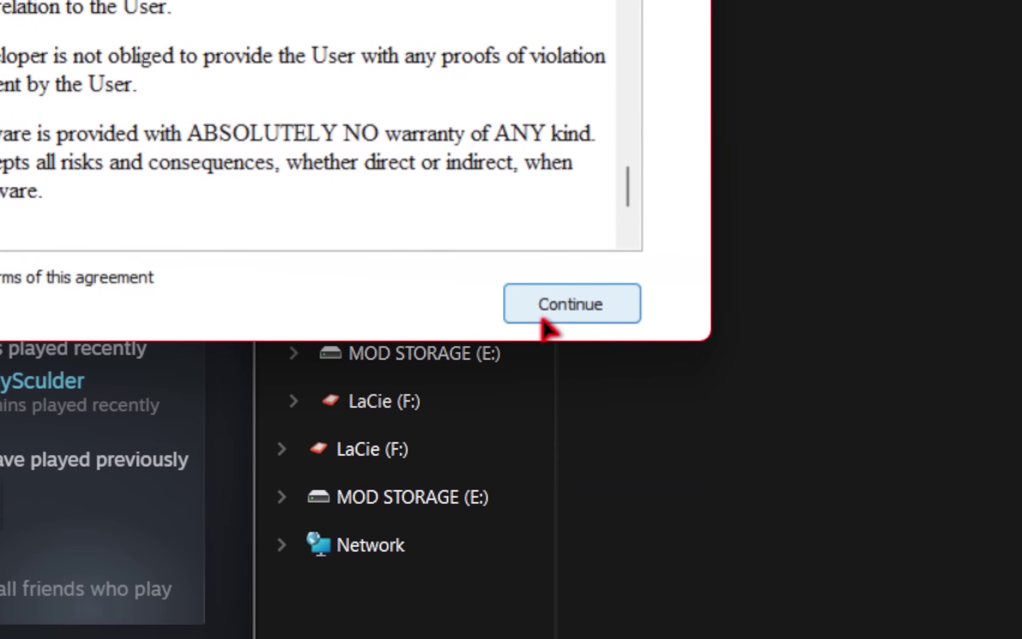
{"action": "left_click", "coordinate": [541, 319]}
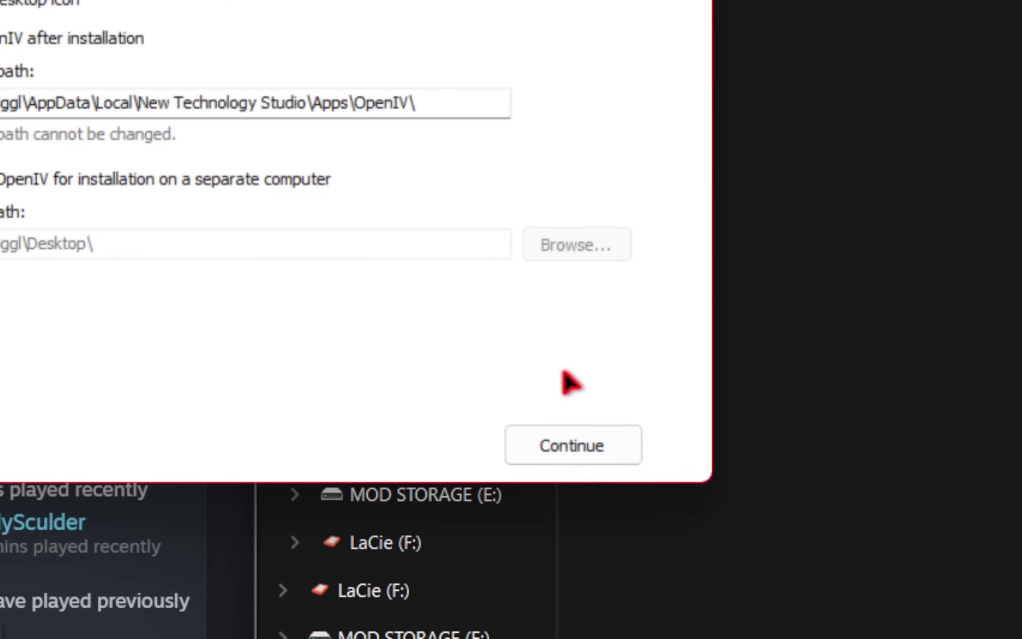
{"action": "left_click", "coordinate": [618, 448]}
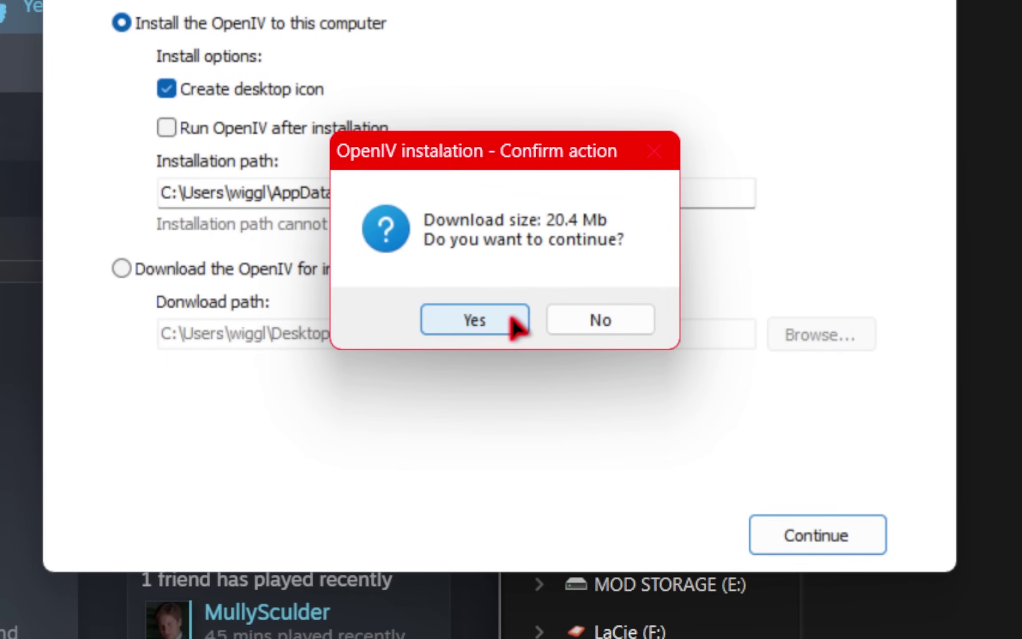
{"action": "left_click", "coordinate": [511, 318]}
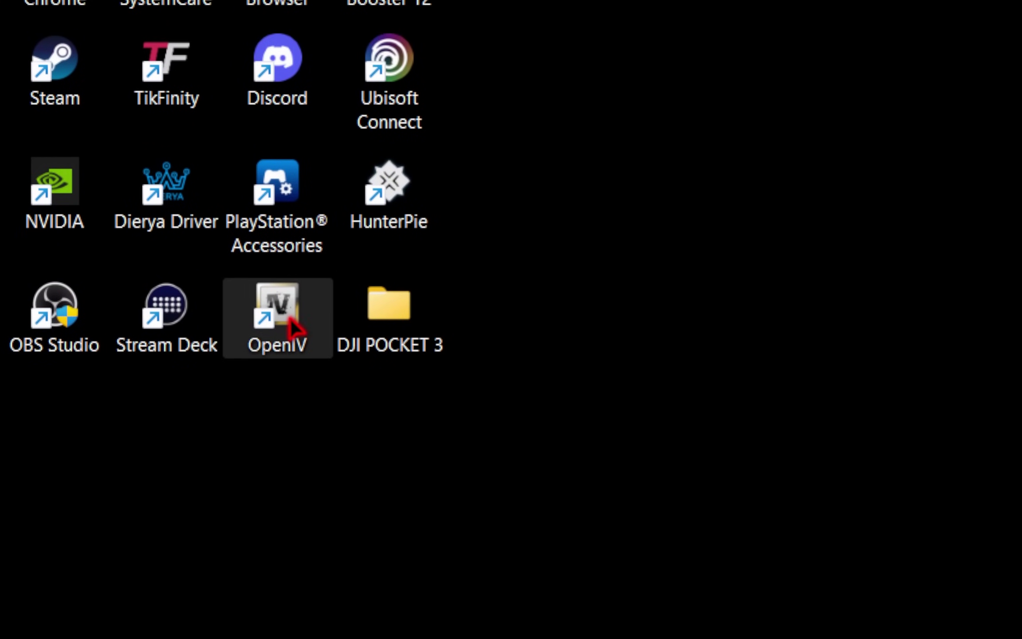
Launch OpenIV for Grand Theft Auto V (Windows) and snap it to the left half
{"action": "double_click", "coordinate": [289, 321]}
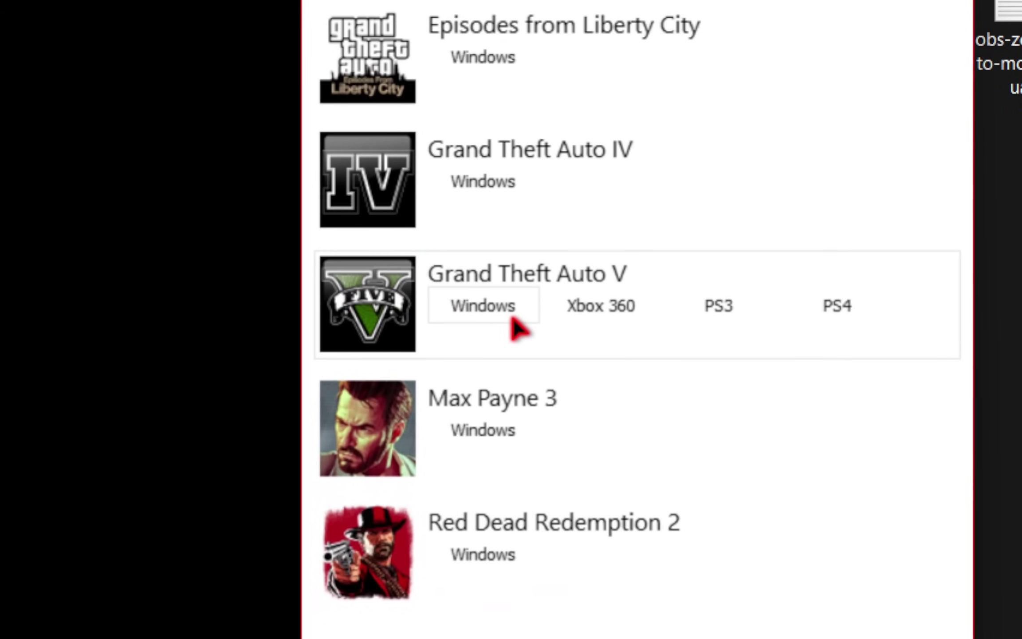
{"action": "left_click", "coordinate": [594, 323]}
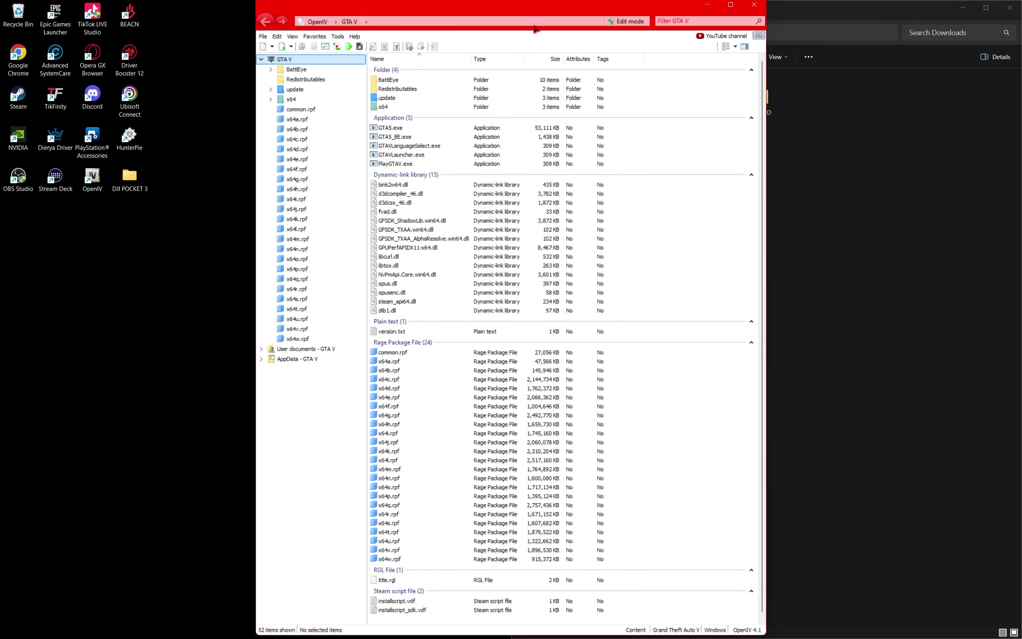
{"action": "left_click_drag", "start_coordinate": [537, 10], "coordinate": [414, 34]}
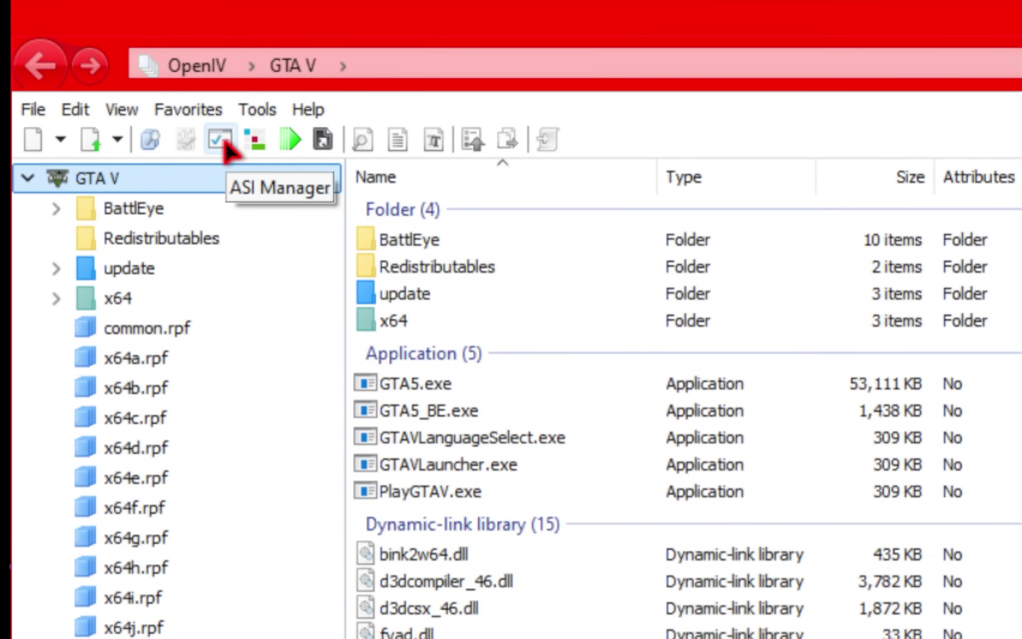
In the ASI manager, install ASI Loader, OpenIV.ASI with a mods folder, and openCamera
{"action": "left_click", "coordinate": [222, 142]}
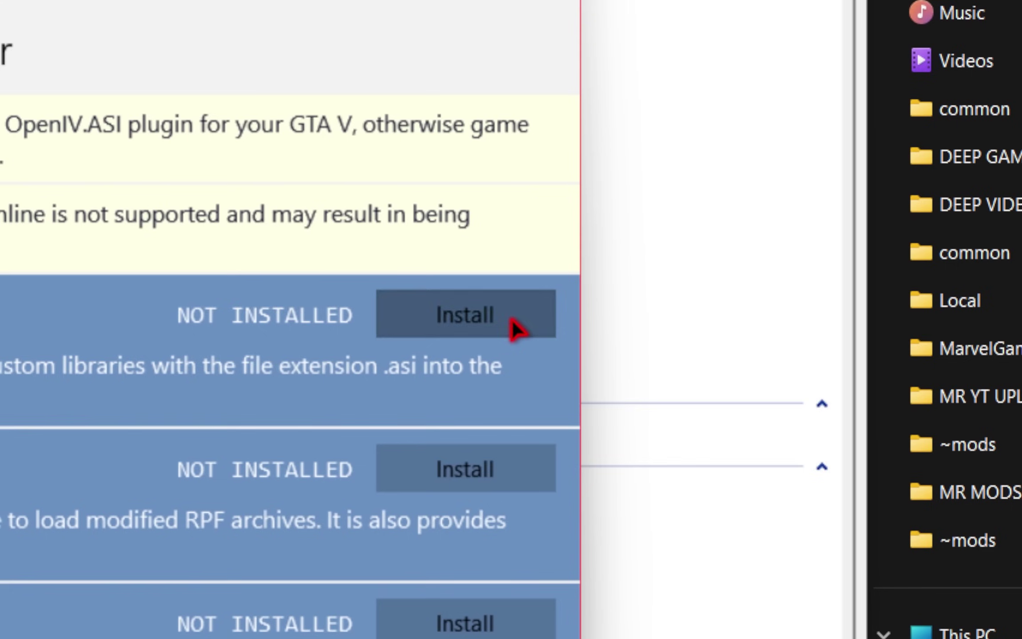
{"action": "left_click", "coordinate": [516, 328]}
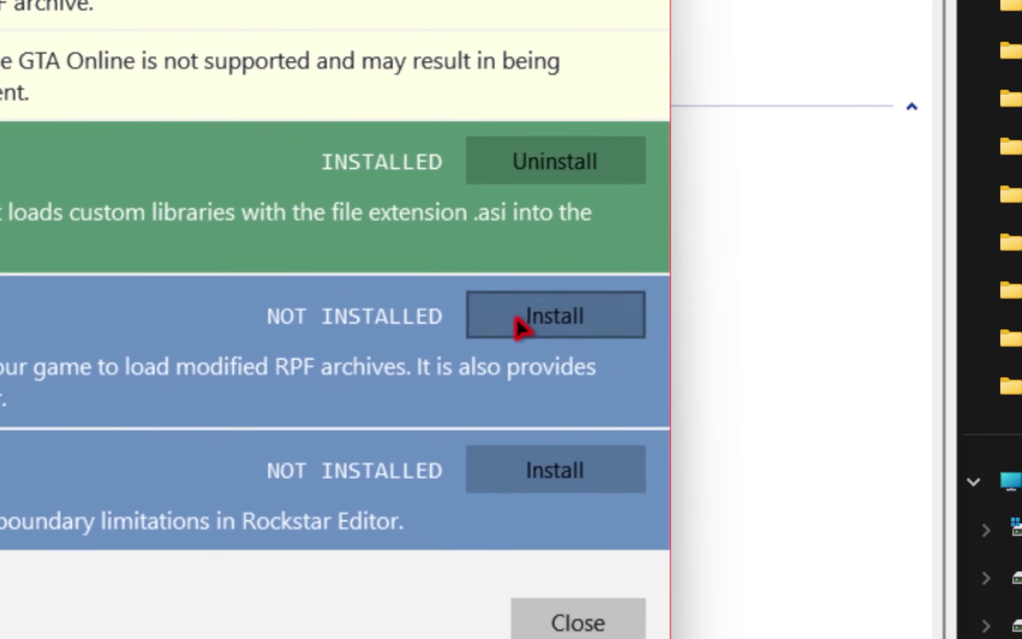
{"action": "left_click", "coordinate": [1015, 286]}
{"action": "left_click", "coordinate": [332, 307]}
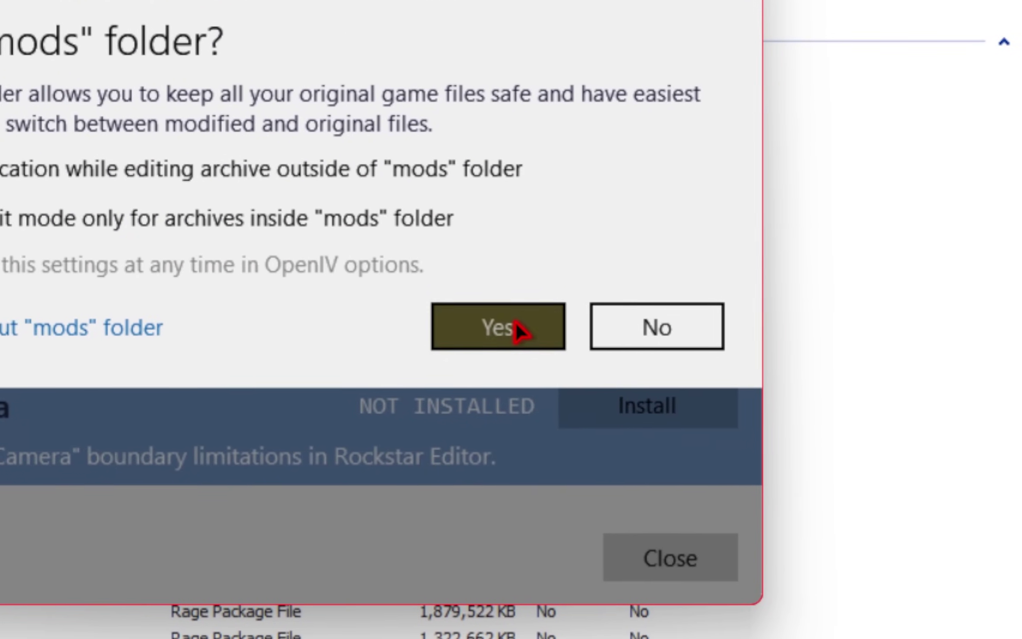
{"action": "left_click", "coordinate": [515, 324]}
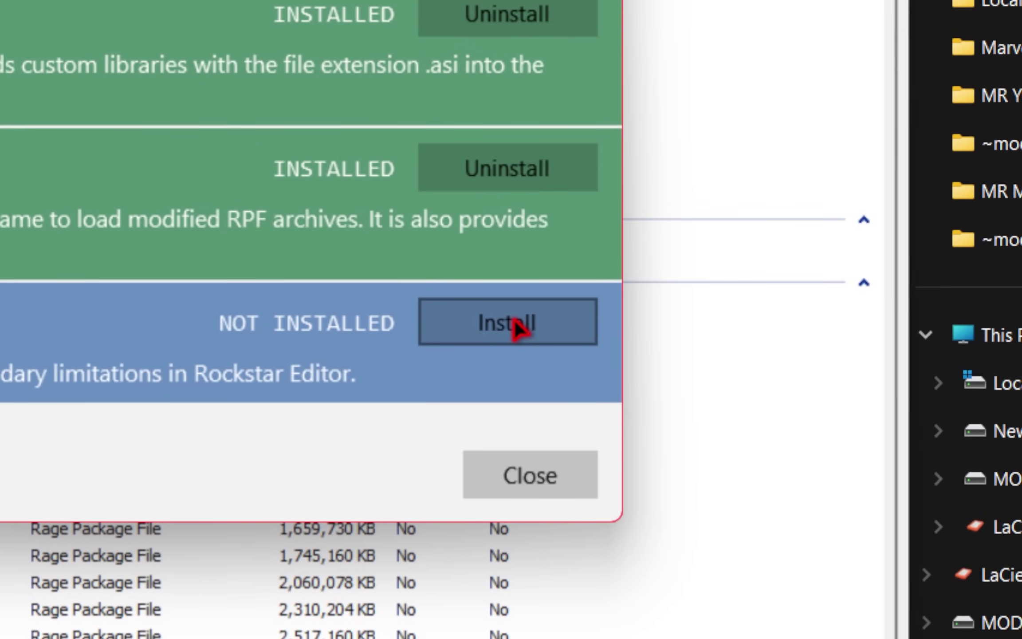
{"action": "left_click", "coordinate": [517, 327]}
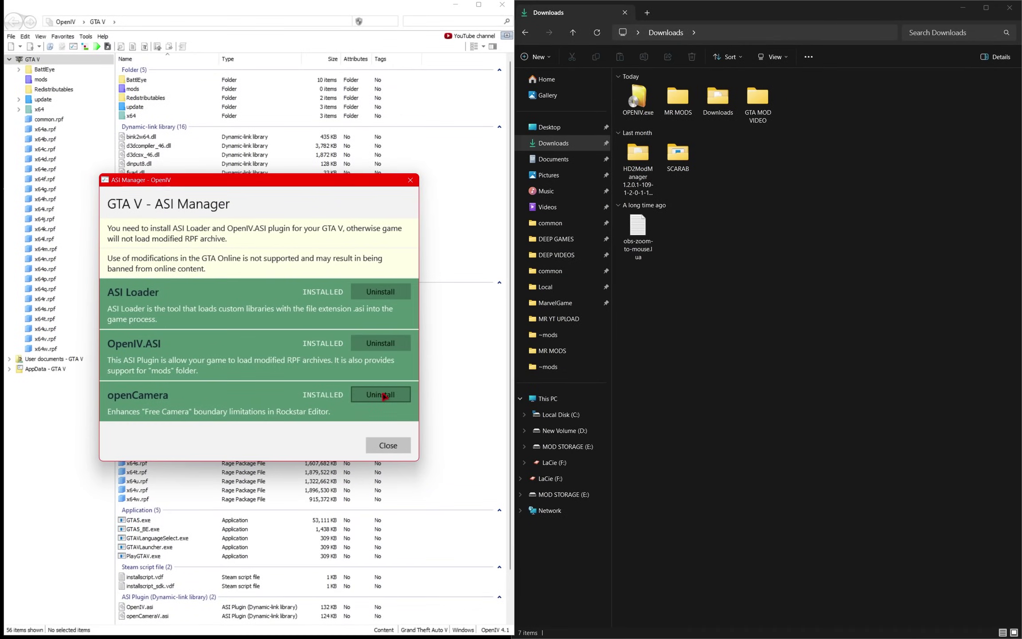
{"action": "left_click", "coordinate": [400, 445]}
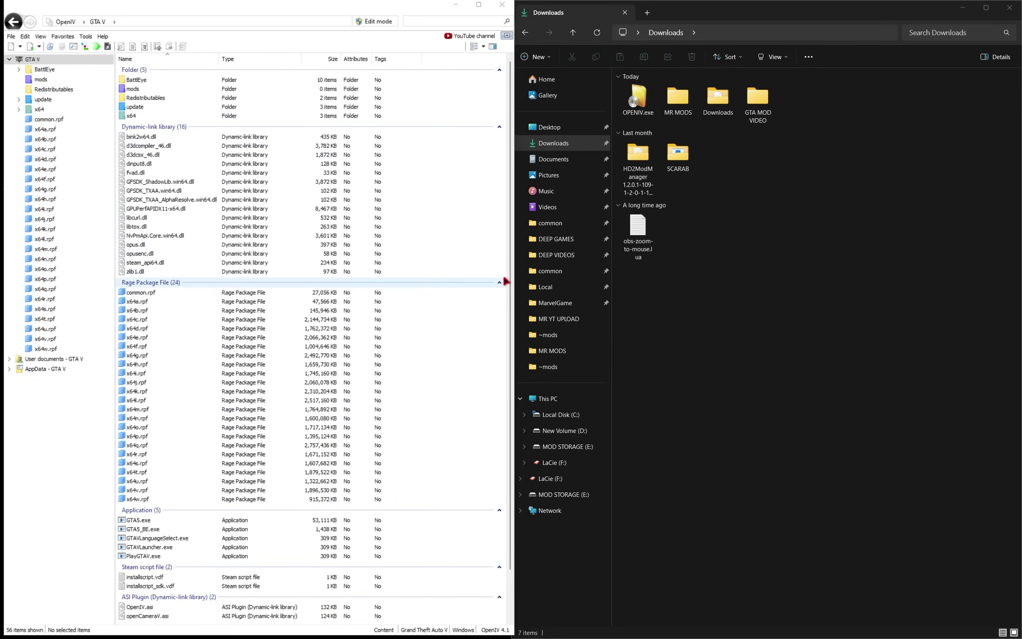
Browse Grand Theft Auto V's local files from Steam and snap that folder window left
{"action": "left_click", "coordinate": [456, 6]}
{"action": "left_click", "coordinate": [521, 632]}
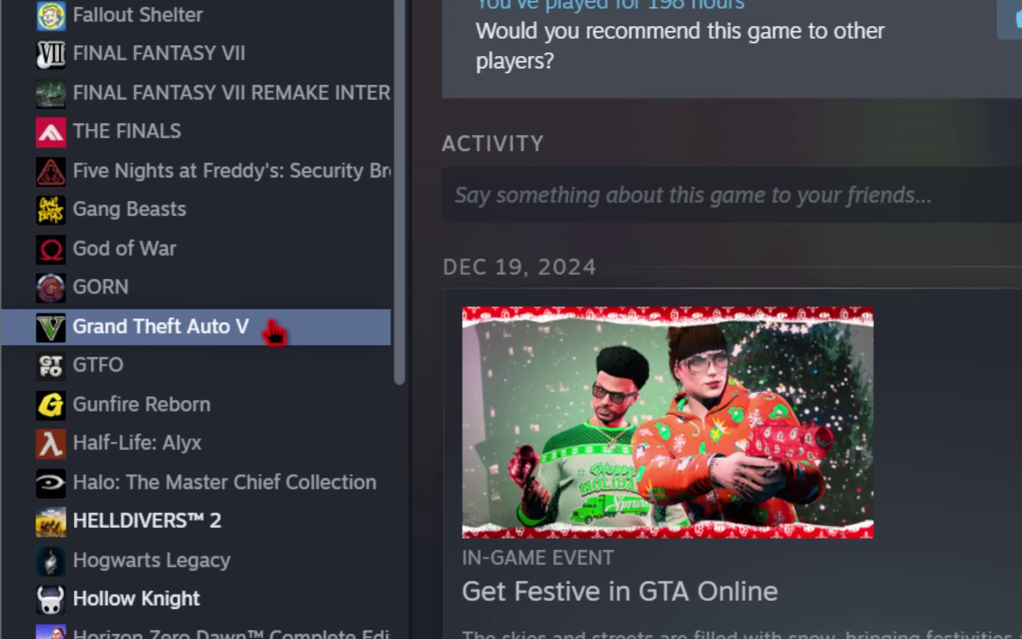
{"action": "right_click", "coordinate": [89, 359]}
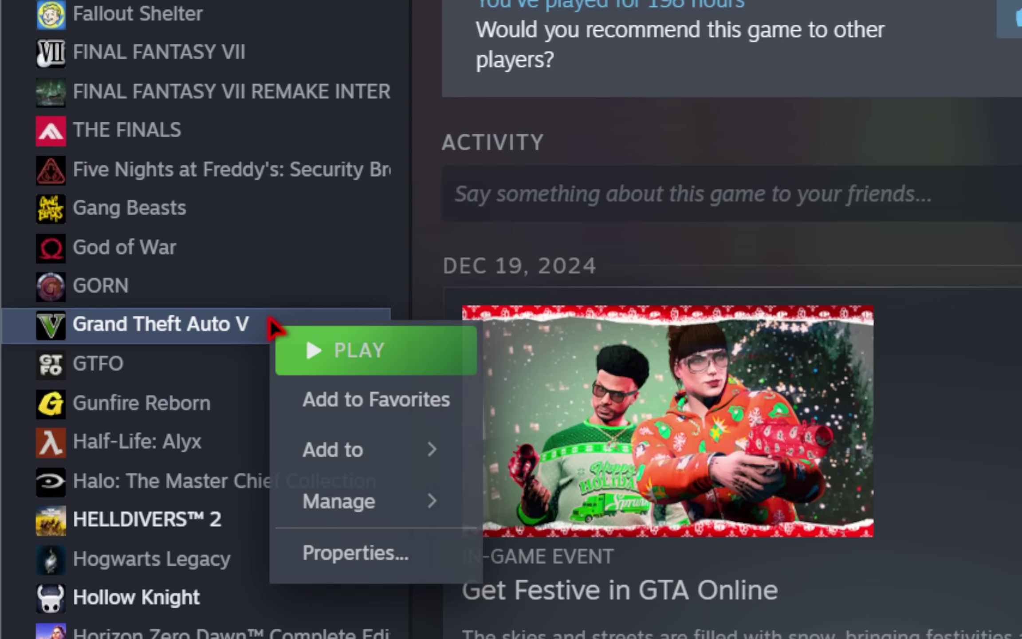
{"action": "mouse_move", "coordinate": [388, 516]}
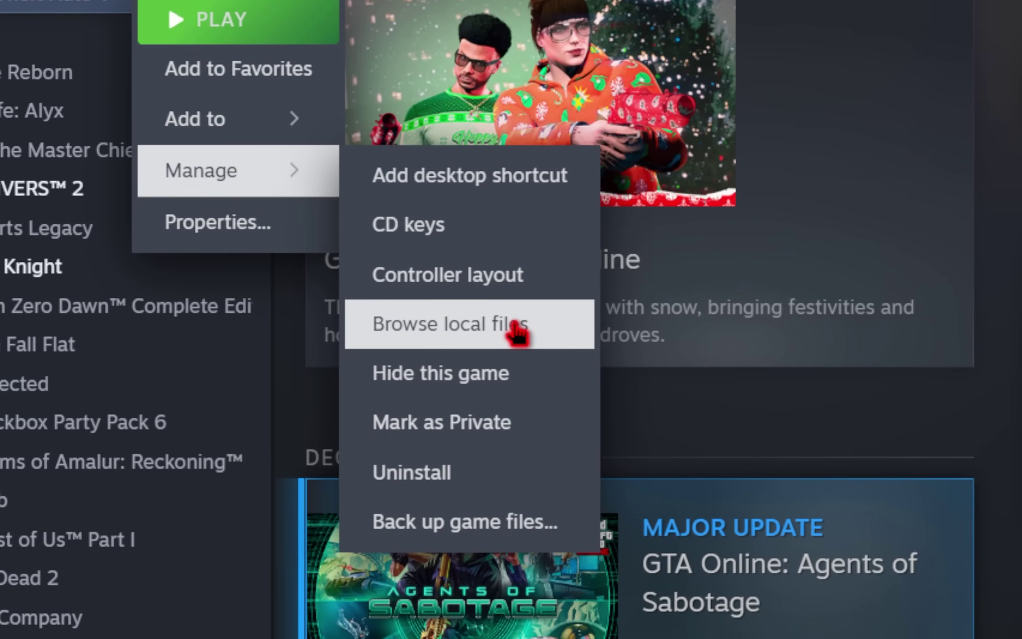
{"action": "left_click", "coordinate": [553, 357]}
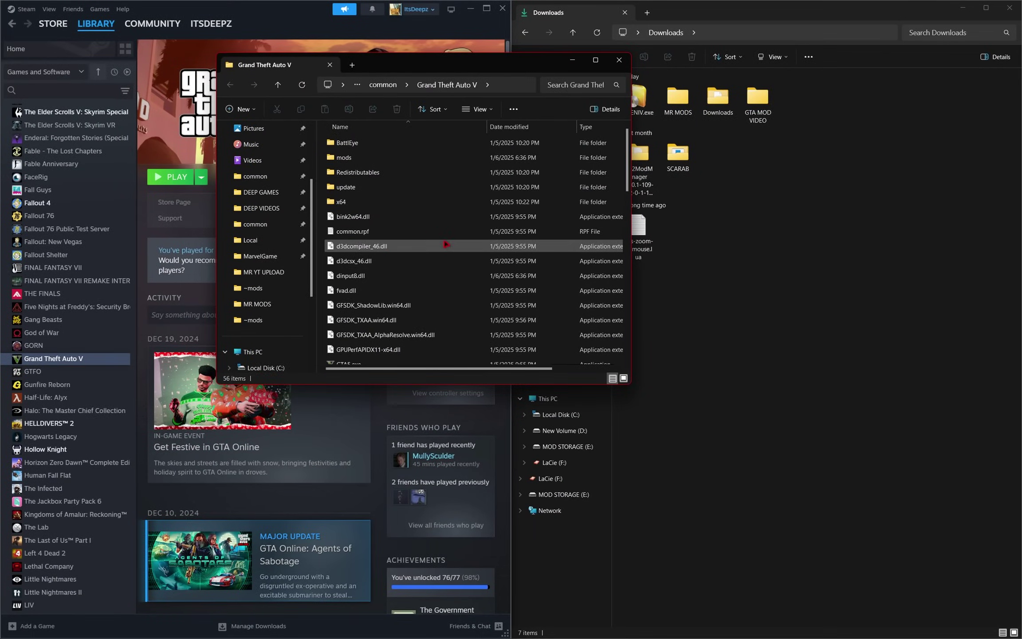
{"action": "left_click_drag", "start_coordinate": [462, 71], "coordinate": [419, 24]}
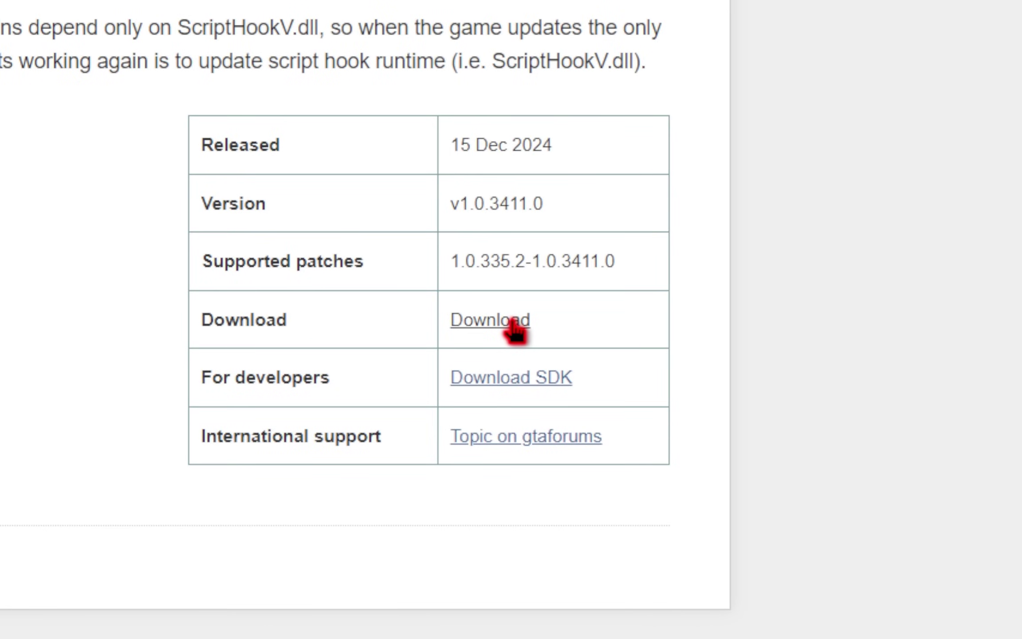
Download the ScriptHookV v1.0.3411.0 archive from the Script Hook V release table
{"action": "left_click", "coordinate": [516, 325]}
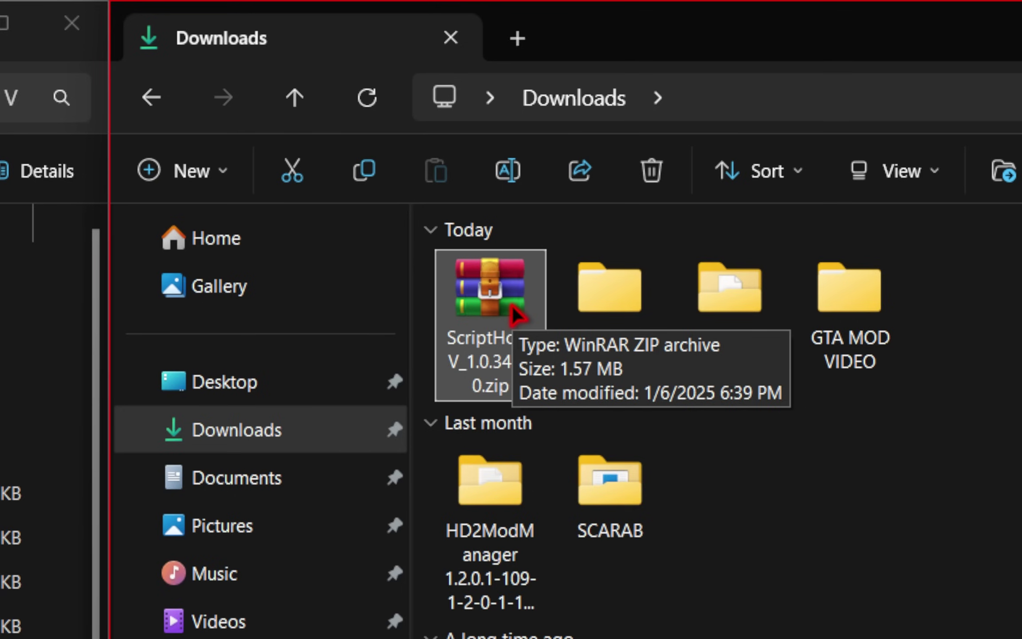
Extract ScriptHookV_1.0.3411.0.zip with WinRAR into its own folder in Downloads
{"action": "right_click", "coordinate": [511, 303]}
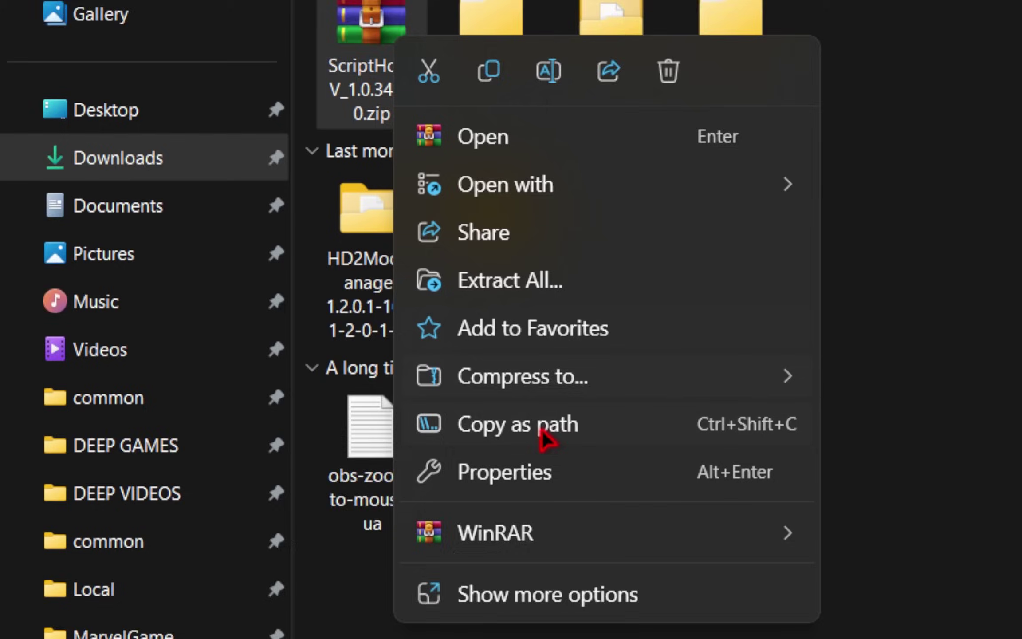
{"action": "mouse_move", "coordinate": [692, 638]}
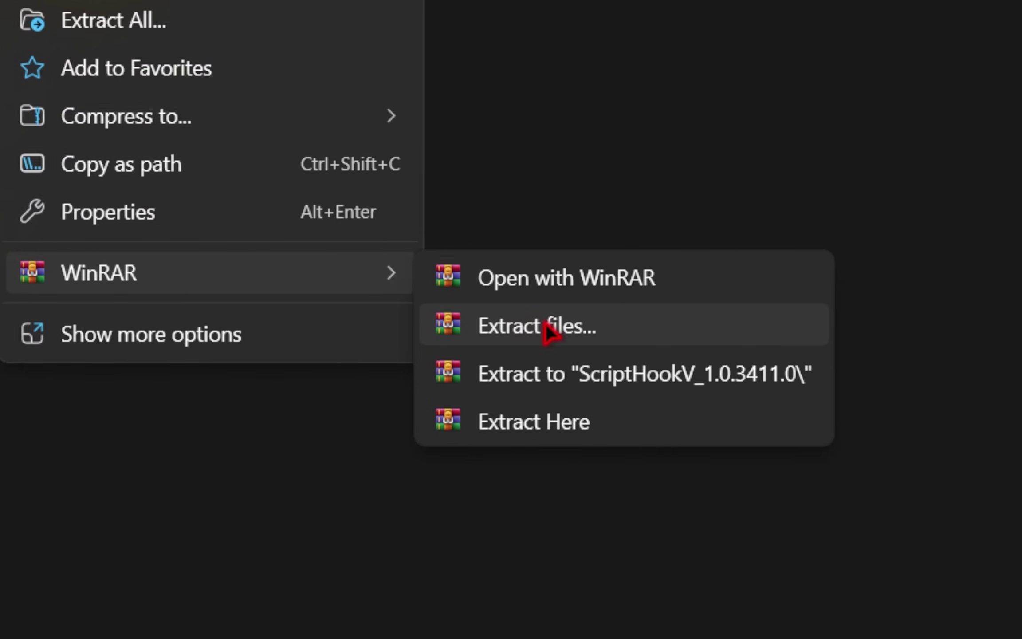
{"action": "left_click", "coordinate": [865, 367]}
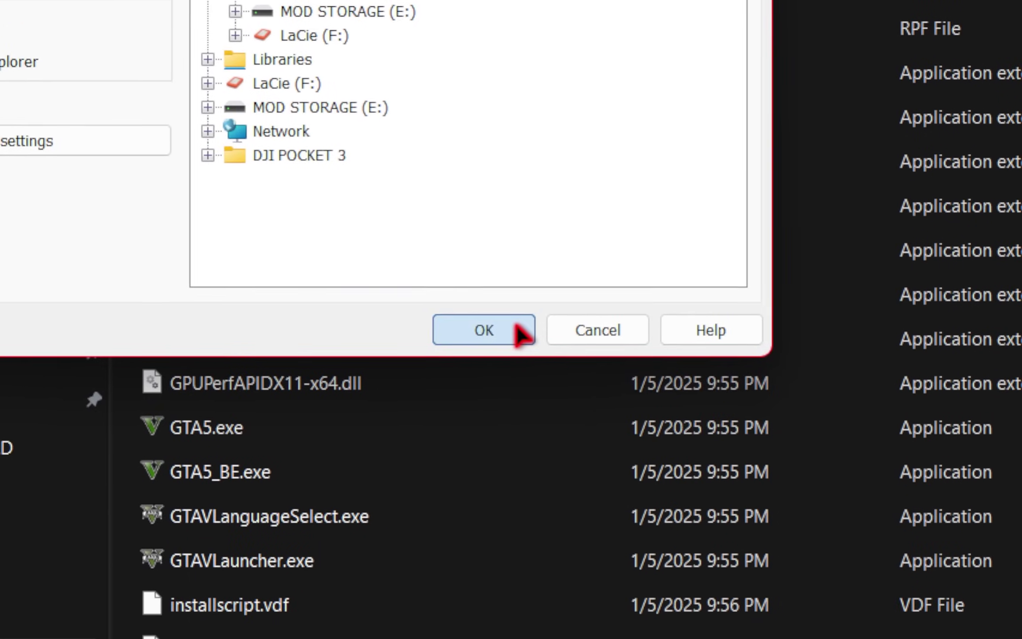
{"action": "left_click", "coordinate": [515, 329]}
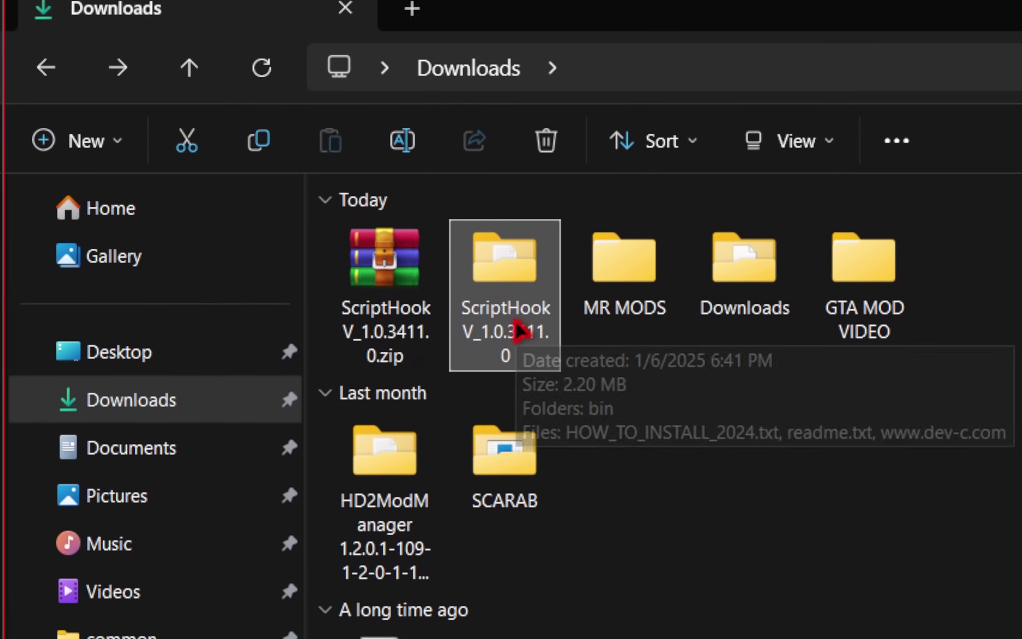
Copy ScriptHookV.dll and dinput8.dll from bin into the GTA V folder, replacing dinput8.dll
{"action": "double_click", "coordinate": [541, 340]}
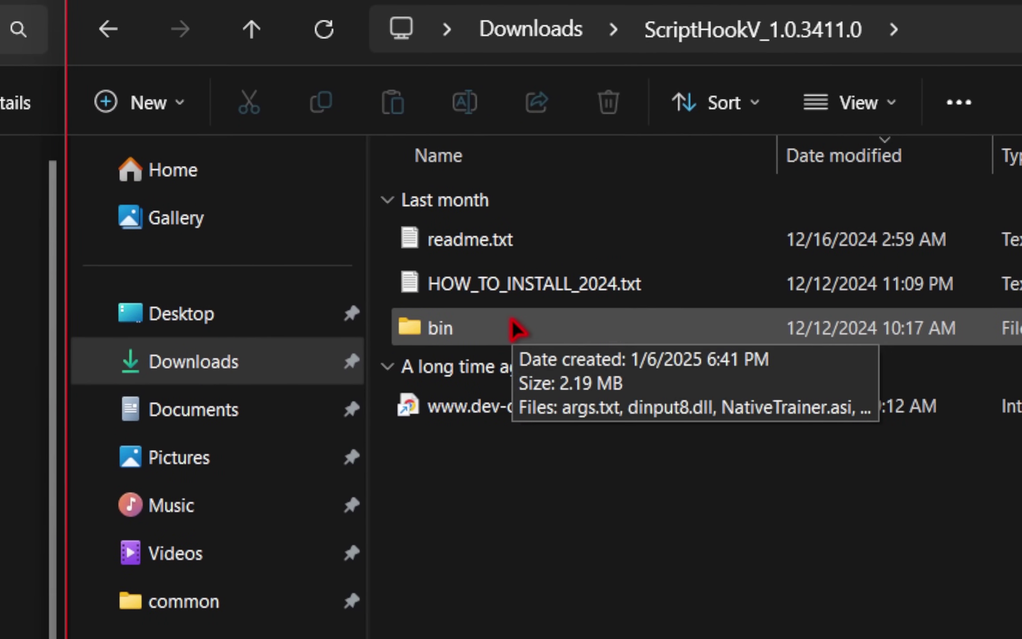
{"action": "double_click", "coordinate": [516, 329]}
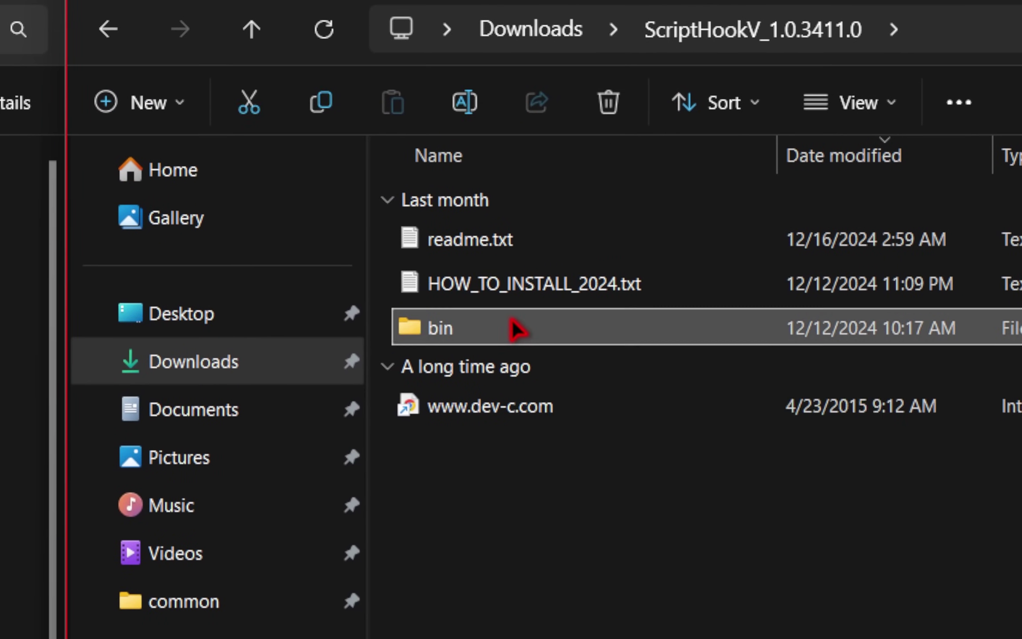
{"action": "left_click", "coordinate": [647, 244]}
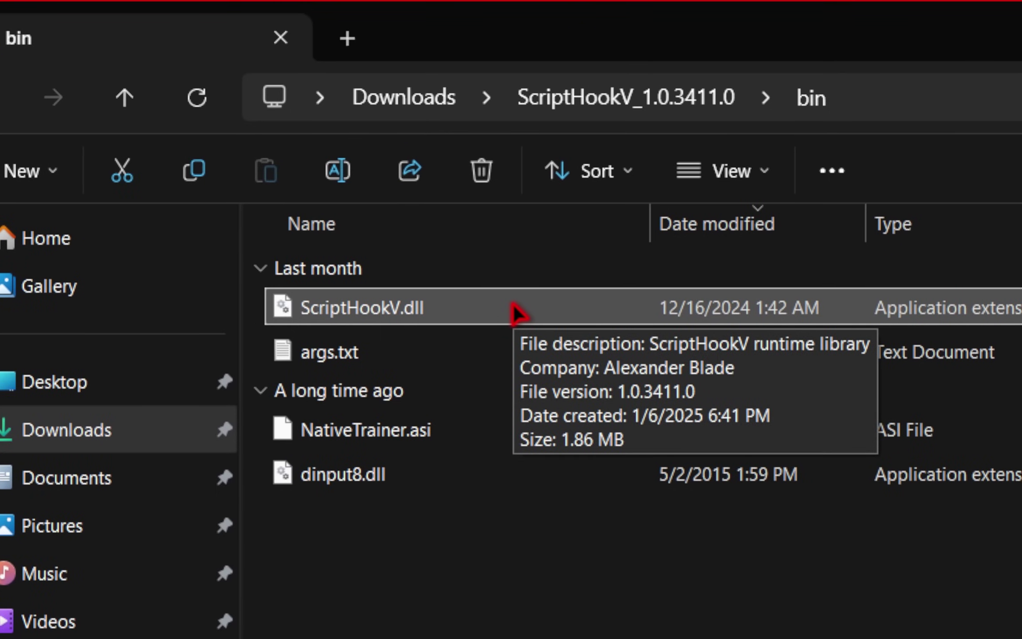
{"action": "left_click", "coordinate": [468, 474], "text": "ctrl"}
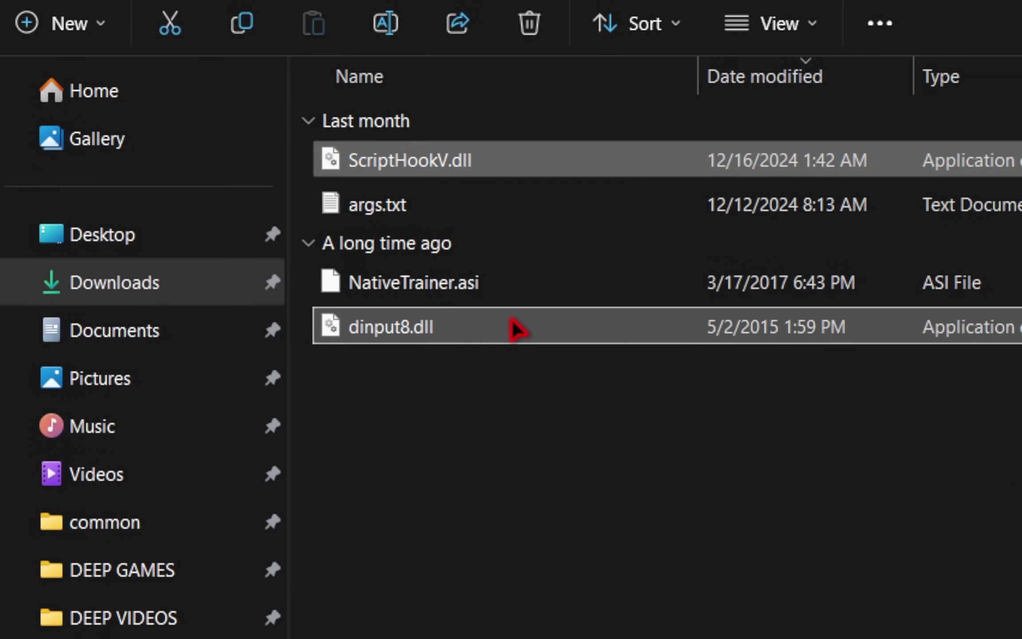
{"action": "left_click", "coordinate": [488, 293], "text": "ctrl"}
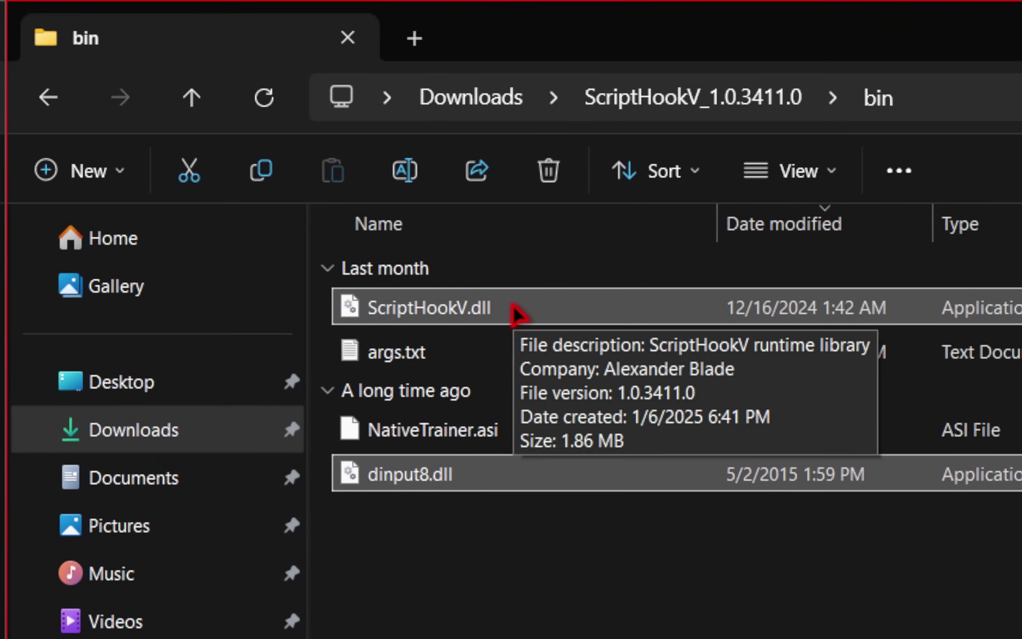
{"action": "left_click_drag", "start_coordinate": [515, 308], "coordinate": [318, 320]}
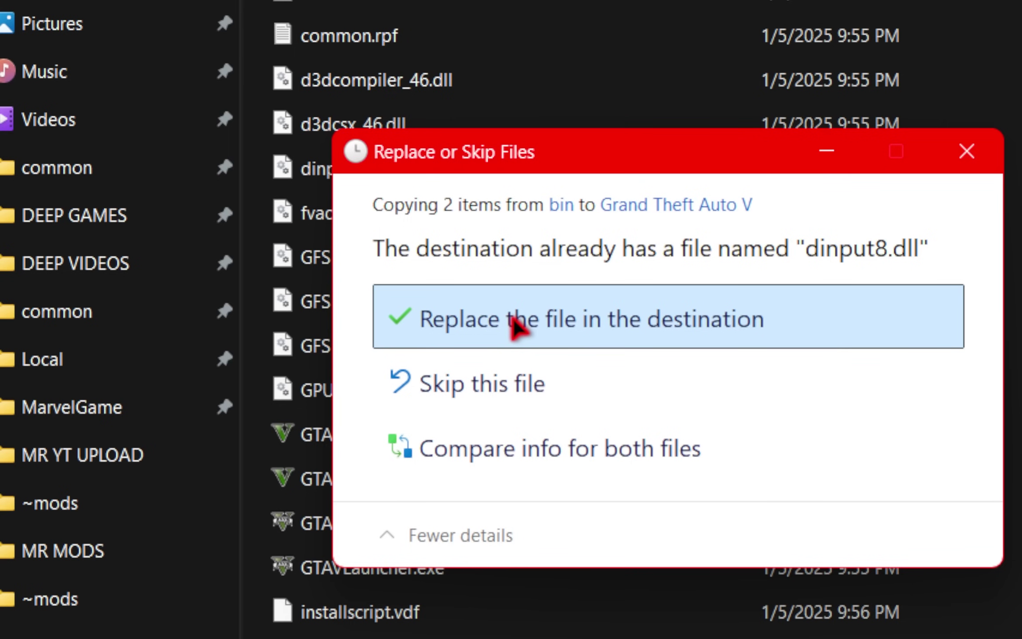
{"action": "left_click", "coordinate": [516, 326]}
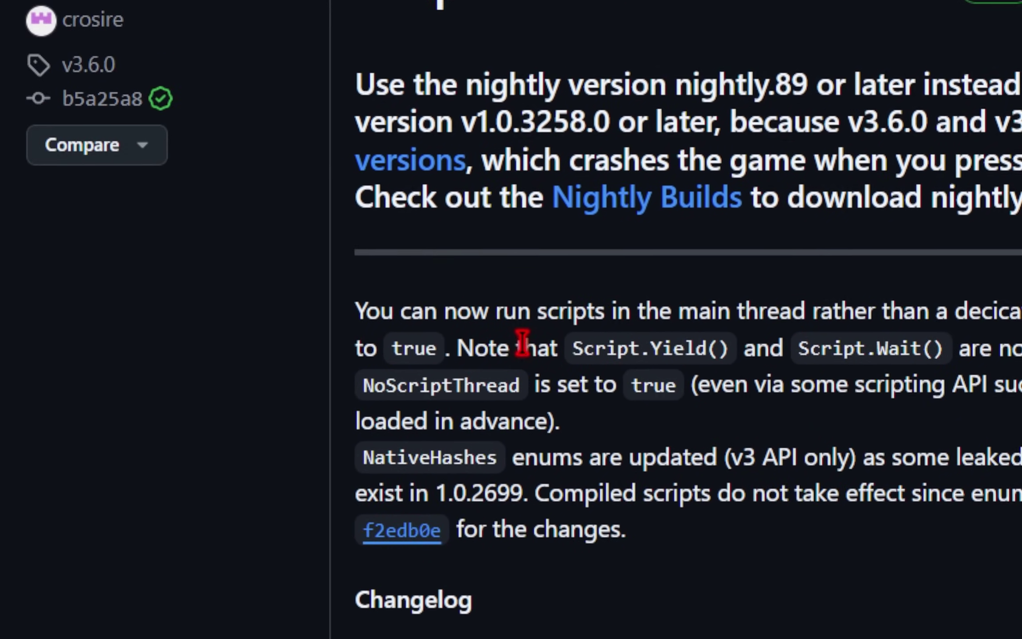
Download ScriptHookVDotNet.zip from the Assets list of the v3.6.0 release
{"action": "scroll", "coordinate": [532, 320], "scroll_direction": "down", "scroll_amount": 10}
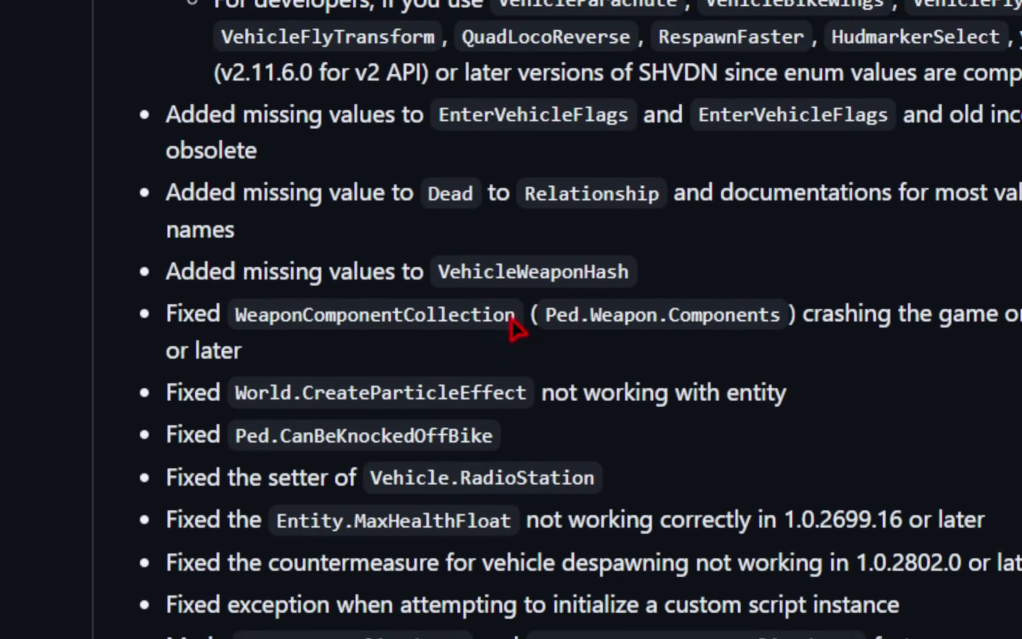
{"action": "scroll", "coordinate": [515, 326], "scroll_direction": "down", "scroll_amount": 5}
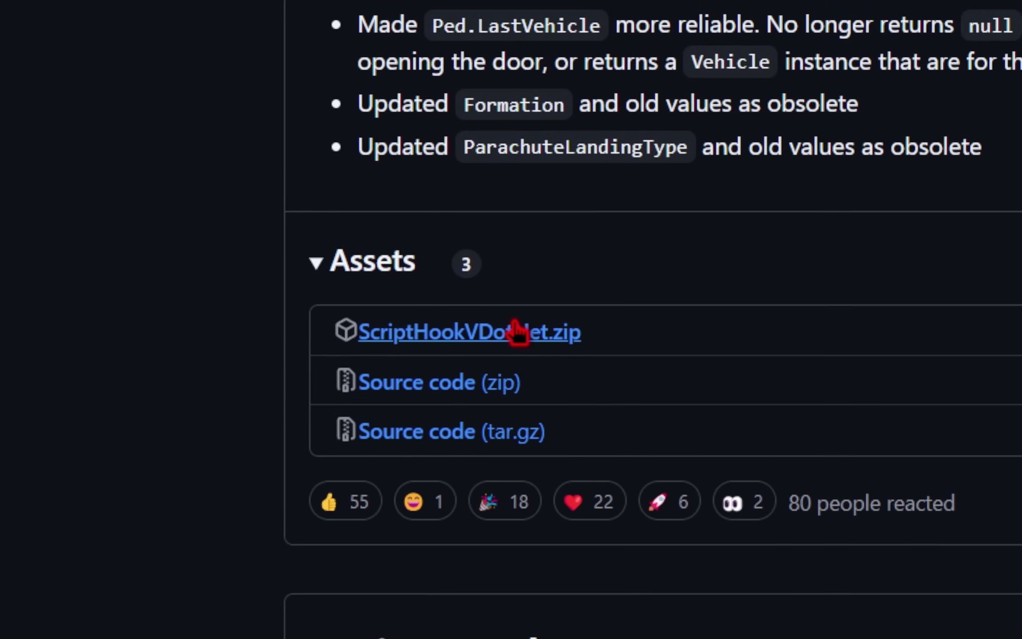
{"action": "left_click", "coordinate": [517, 326]}
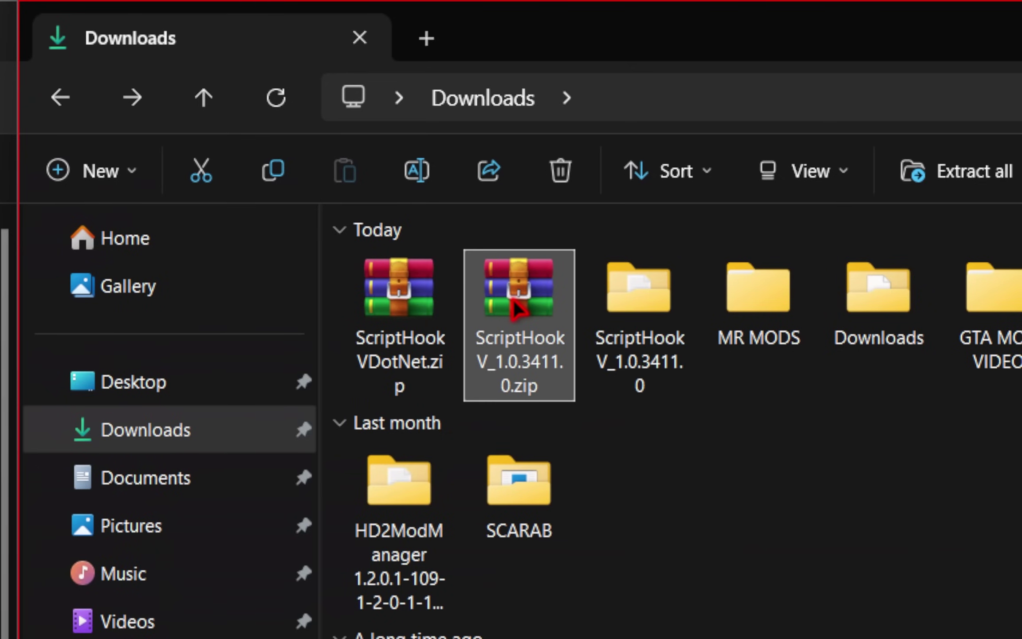
Extract ScriptHookVDotNet.zip into its own folder and open it
{"action": "right_click", "coordinate": [516, 306]}
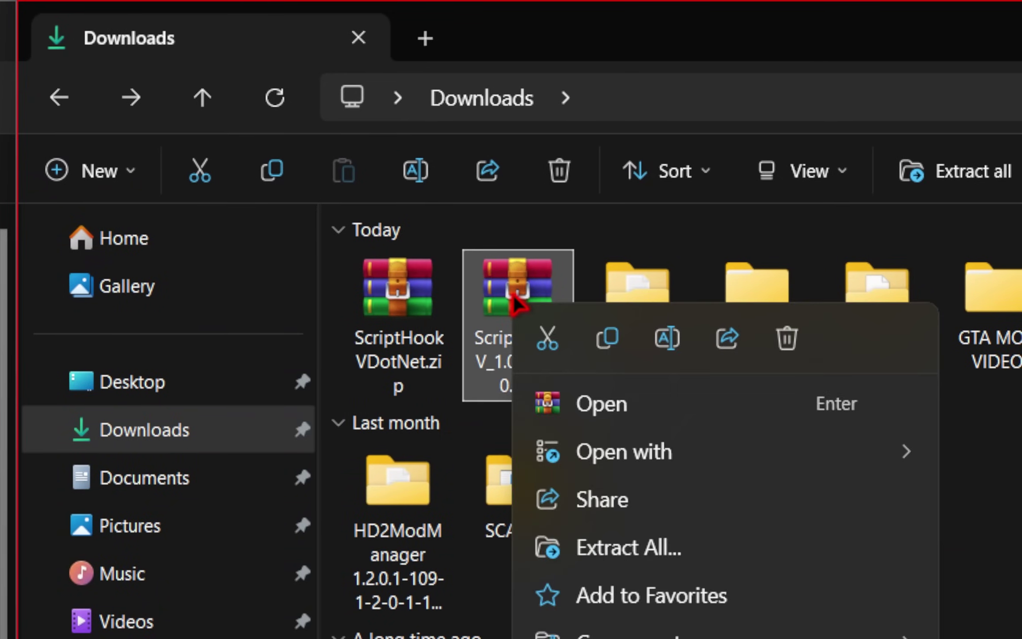
{"action": "left_click", "coordinate": [197, 244]}
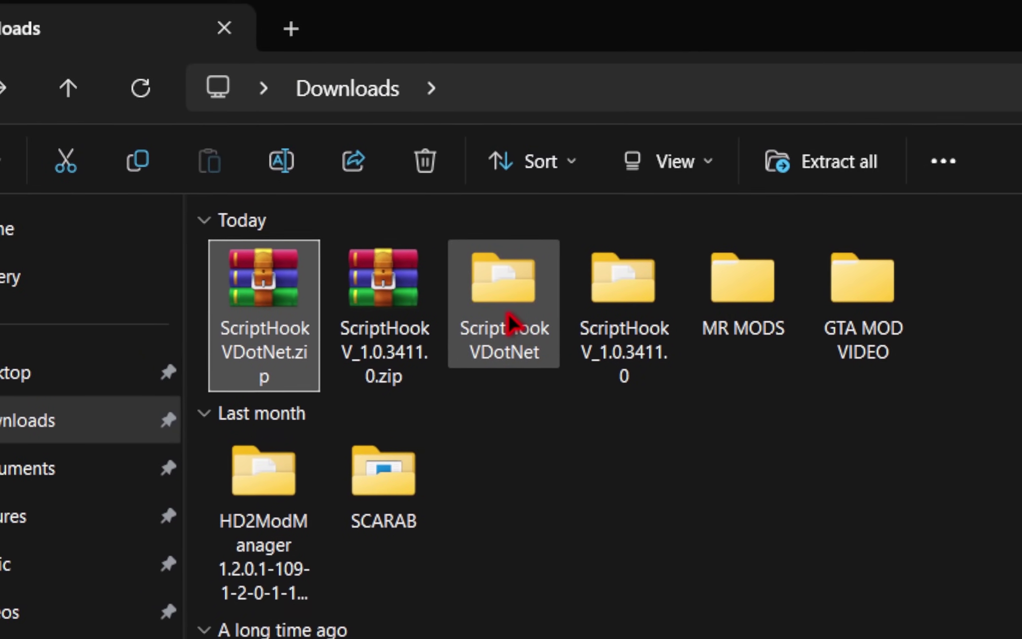
{"action": "double_click", "coordinate": [444, 256]}
Copy the six files from ScriptHookVDotNet.asi through ScriptHookVDotNet3.xml into the Grand Theft Auto V folder
{"action": "left_click", "coordinate": [442, 393]}
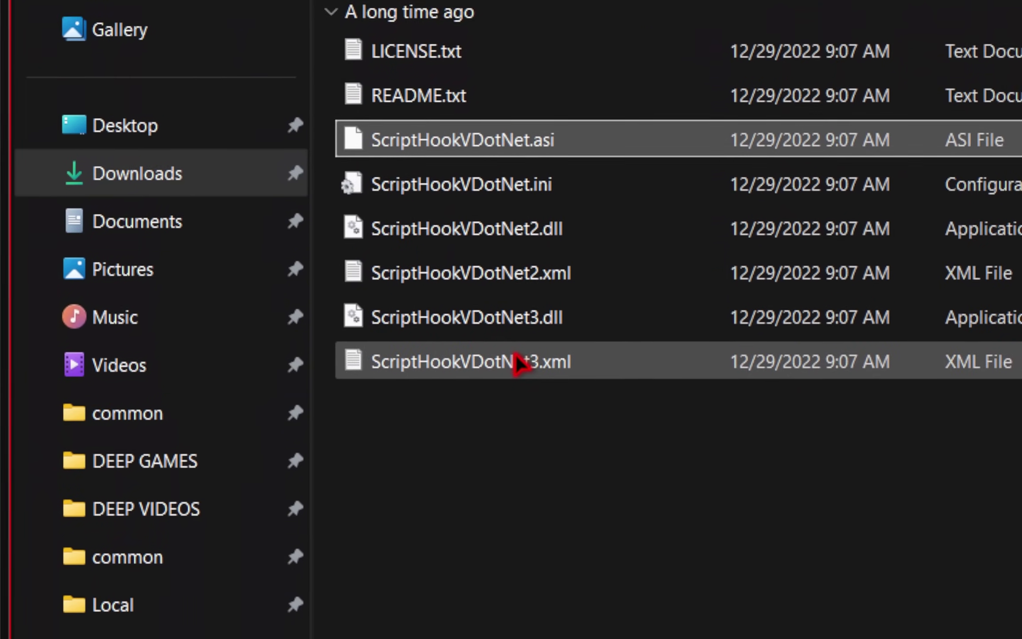
{"action": "left_click", "coordinate": [394, 613], "text": "shift"}
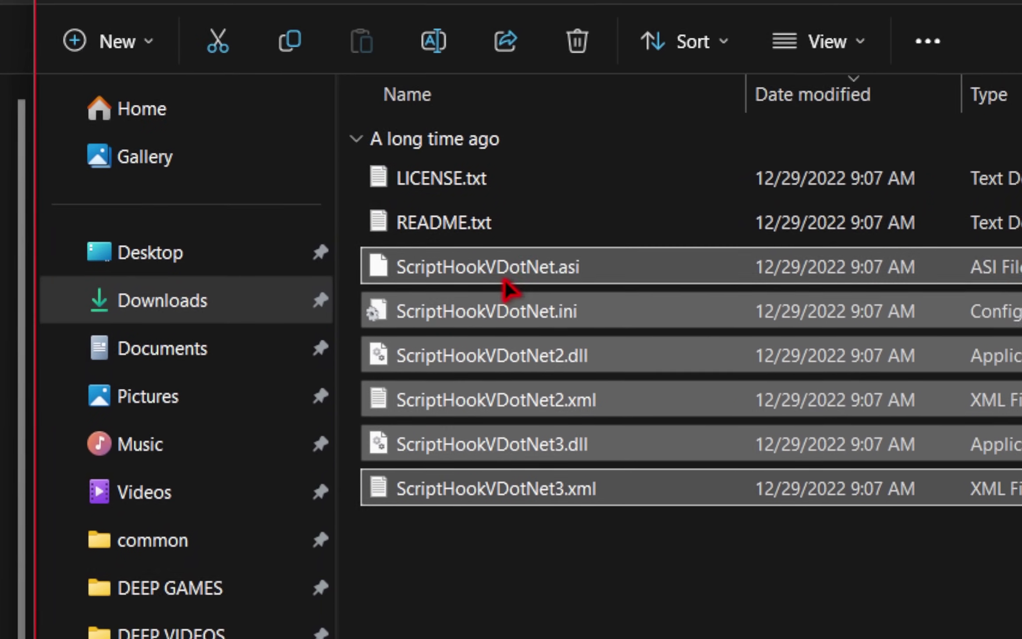
{"action": "left_click_drag", "start_coordinate": [505, 284], "coordinate": [317, 331]}
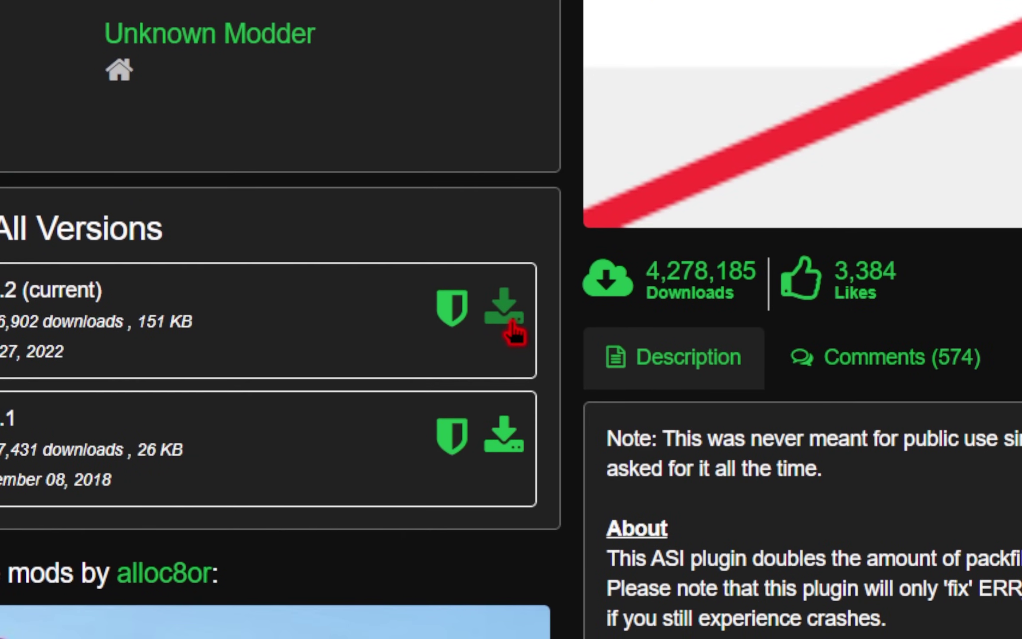
Download Packfile Limit Adjuster 1.2, extract the zip to its own folder, and open it
{"action": "left_click", "coordinate": [511, 328]}
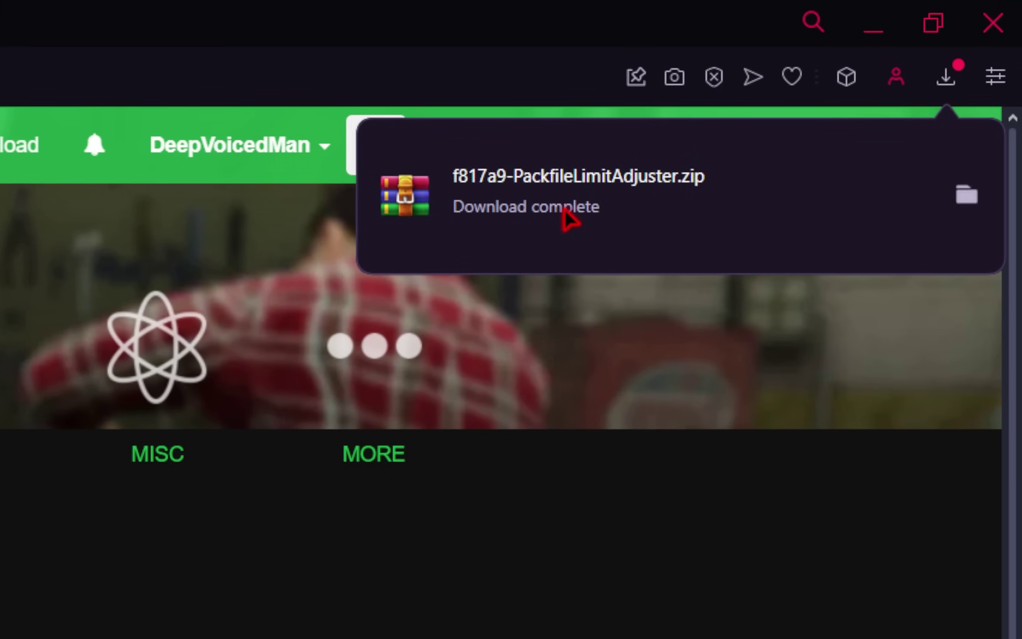
{"action": "right_click", "coordinate": [511, 277]}
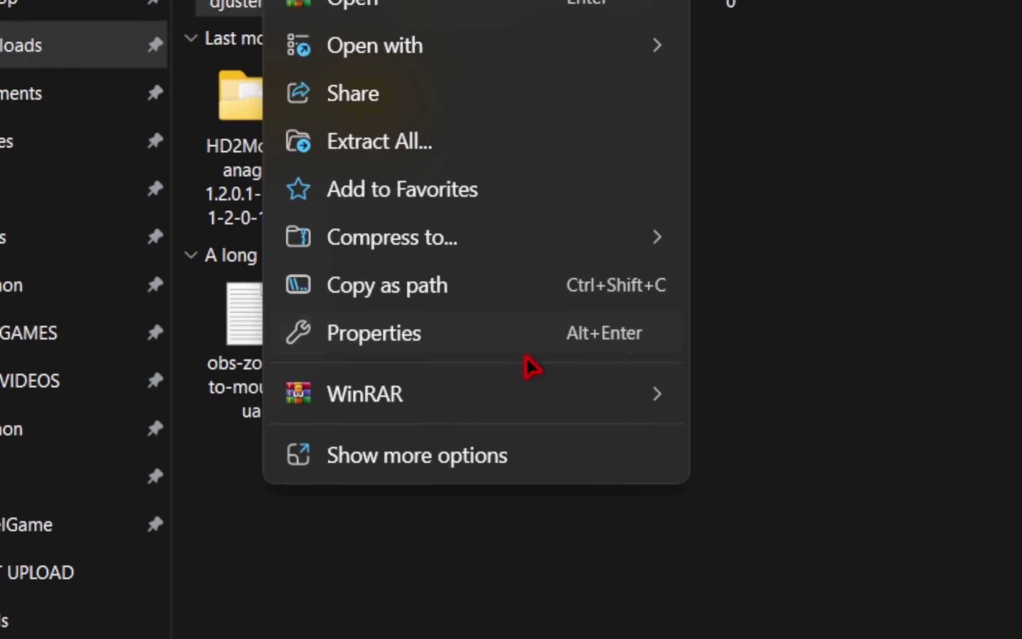
{"action": "mouse_move", "coordinate": [659, 597]}
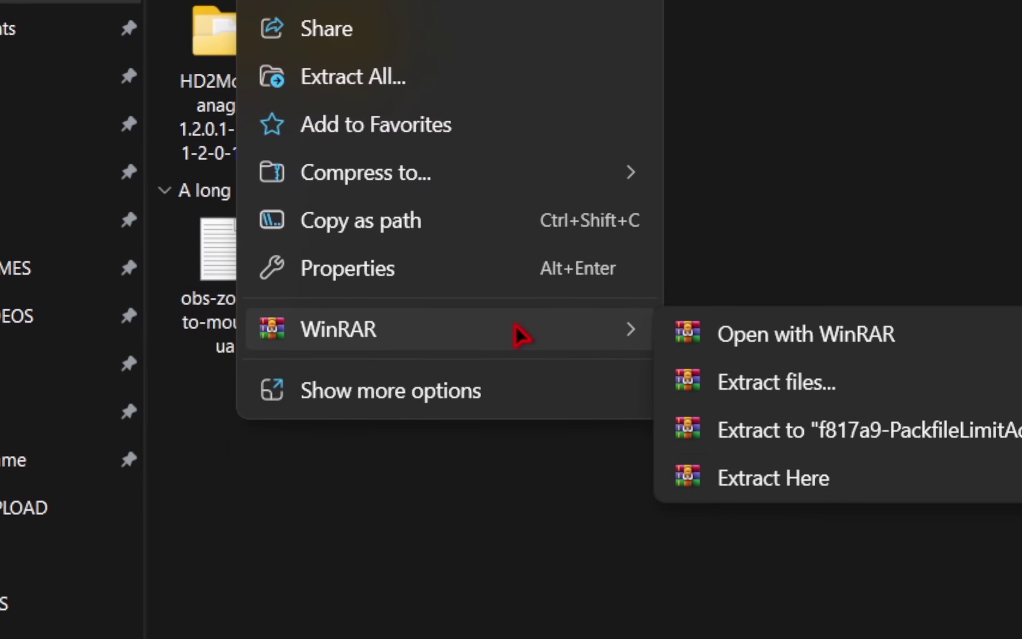
{"action": "left_click", "coordinate": [799, 431]}
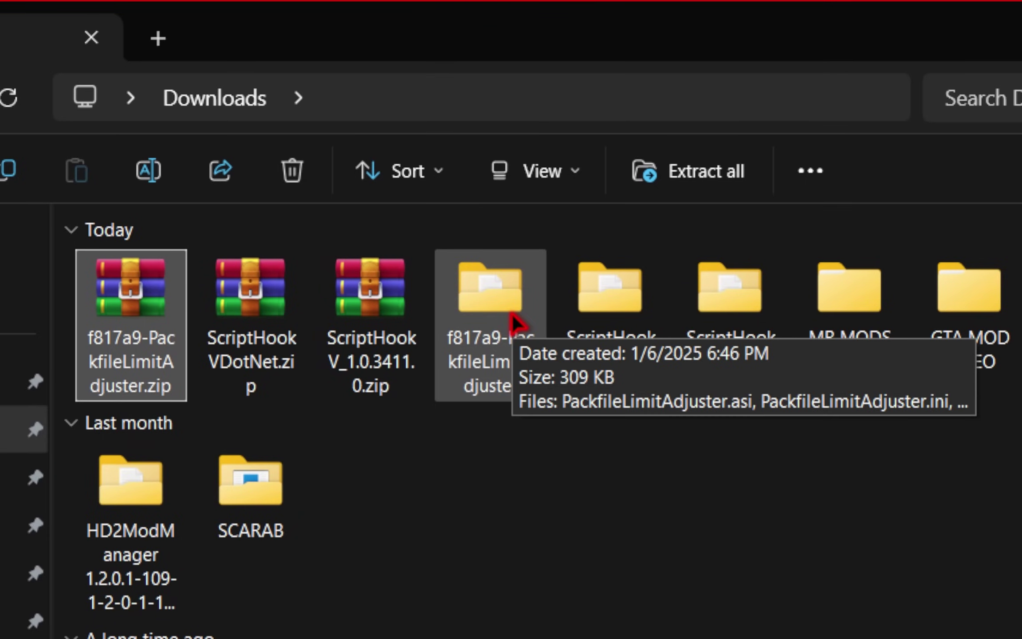
{"action": "double_click", "coordinate": [514, 323]}
Copy PackfileLimitAdjuster.ini and PackfileLimitAdjuster.asi into the Grand Theft Auto V folder
{"action": "left_click", "coordinate": [339, 355]}
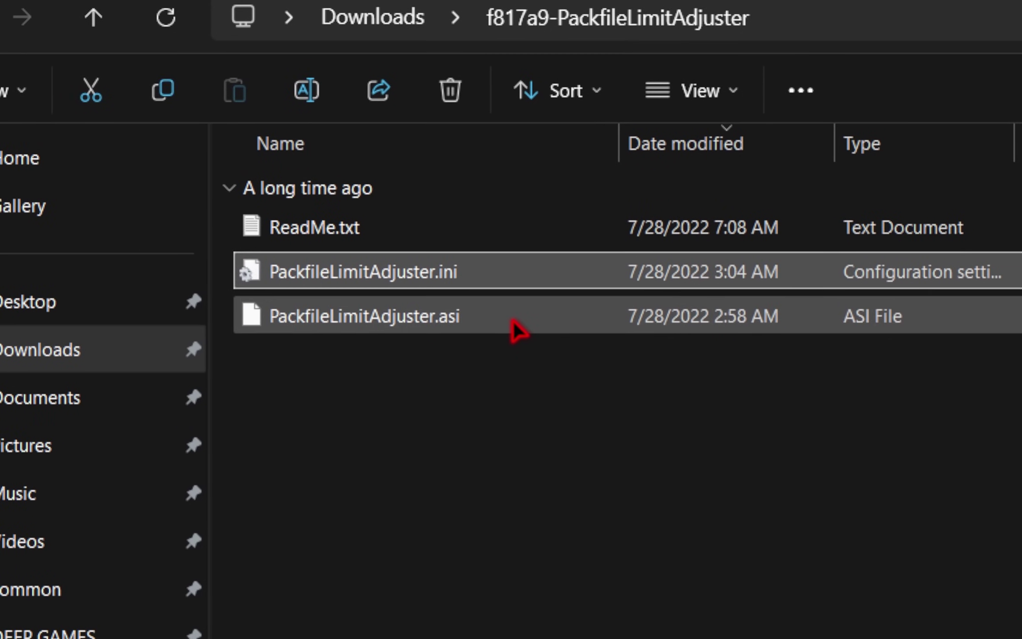
{"action": "left_click", "coordinate": [516, 329], "text": "shift"}
{"action": "left_click_drag", "start_coordinate": [516, 271], "coordinate": [0, 399]}
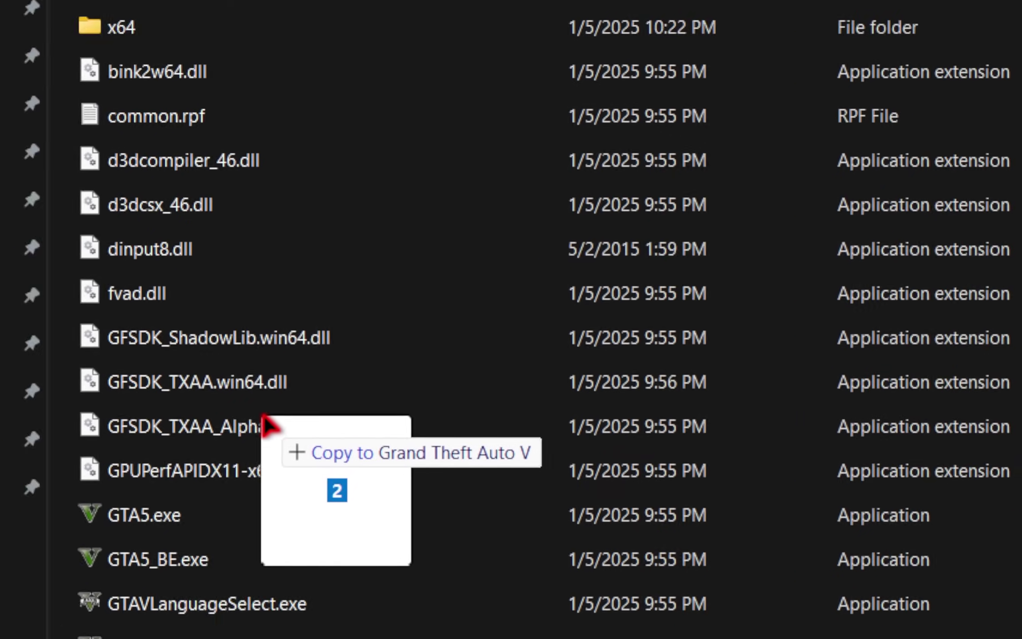
{"action": "left_click_drag", "start_coordinate": [264, 421], "coordinate": [66, 508]}
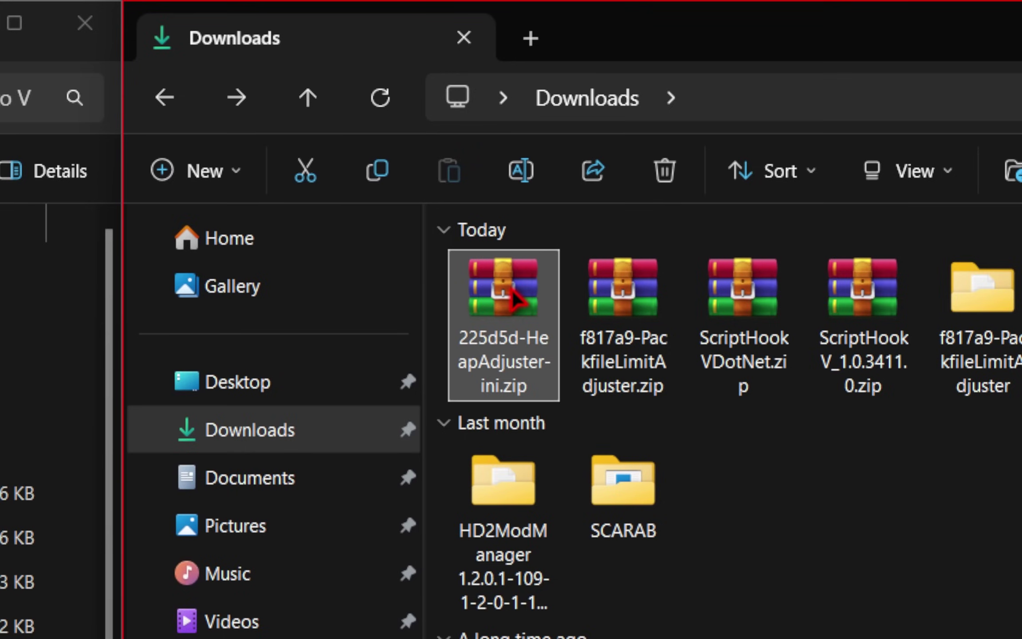
Extract HeapAdjuster 1.0 and copy HeapAdjuster.asi and HeapAdjuster.ini into the GTA V folder
{"action": "right_click", "coordinate": [510, 288]}
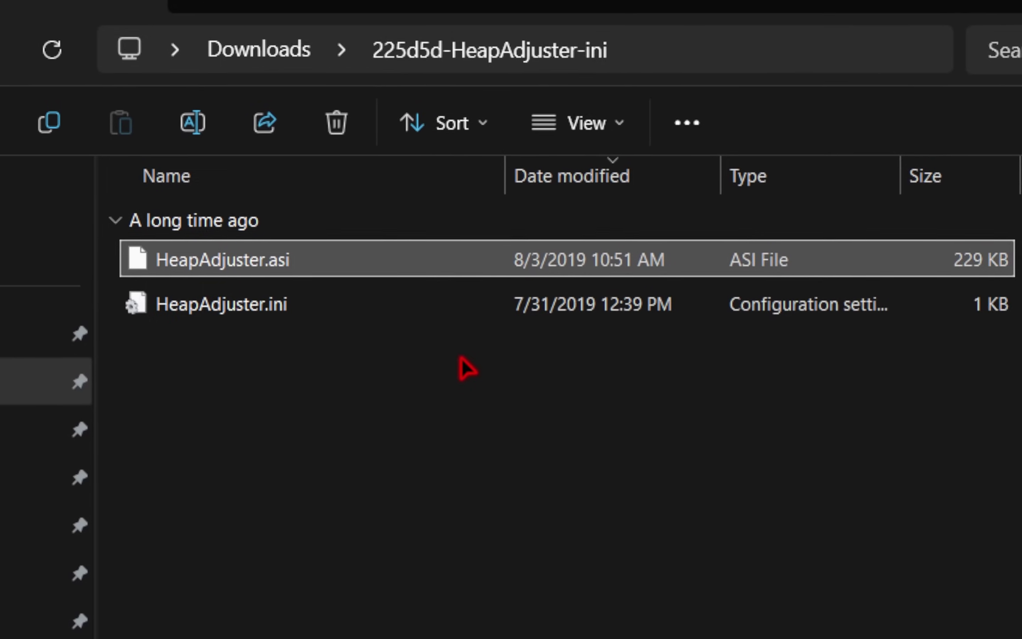
{"action": "mouse_move", "coordinate": [298, 433]}
{"action": "left_mouse_down"}
{"action": "mouse_move", "coordinate": [175, 307]}
{"action": "mouse_move", "coordinate": [208, 304]}
{"action": "left_mouse_up"}
{"action": "left_click_drag", "start_coordinate": [521, 313], "coordinate": [318, 320]}
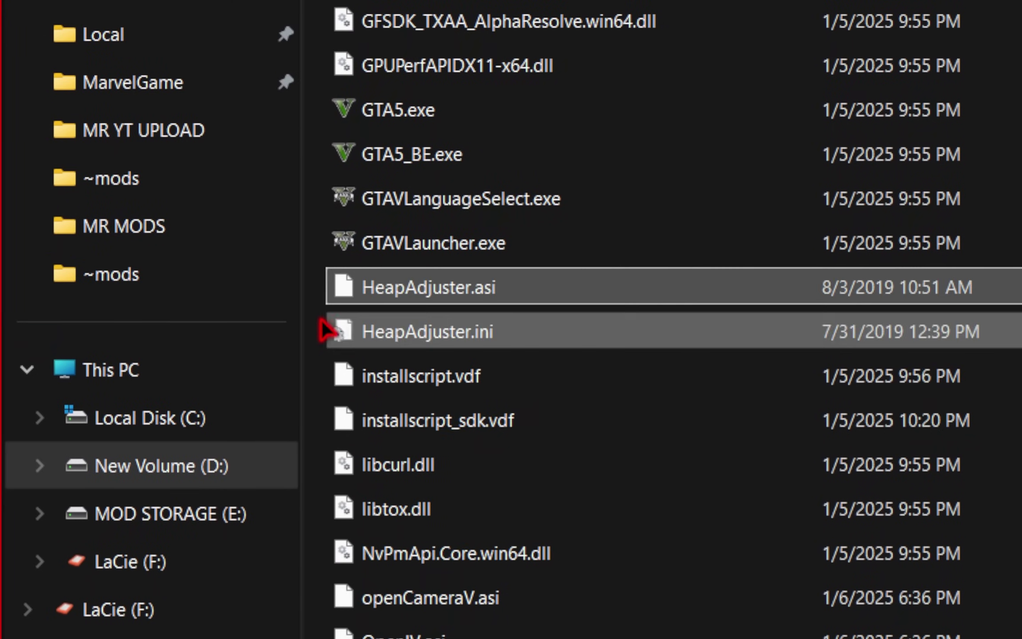
{"action": "left_click", "coordinate": [518, 329]}
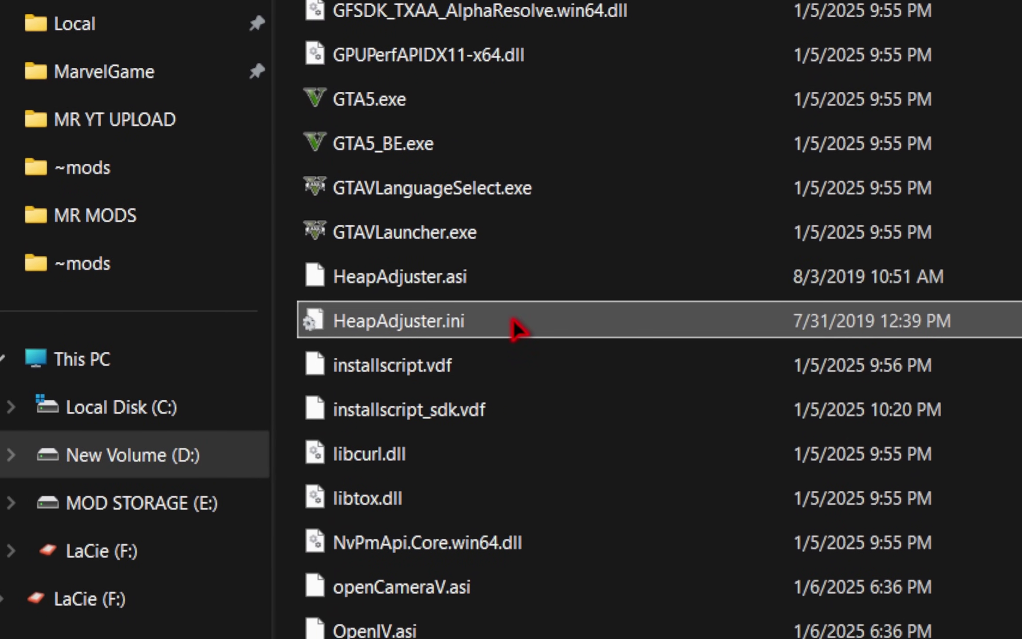
Set HEAP_SIZE to 10000 in HeapAdjuster.ini, then save and close Notepad
{"action": "double_click", "coordinate": [518, 328]}
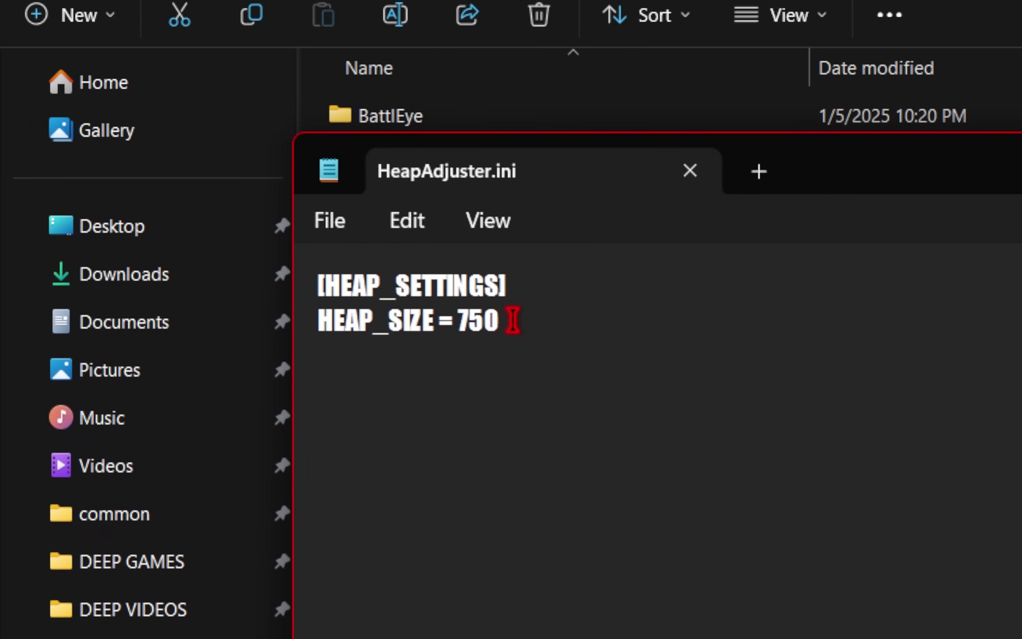
{"action": "type", "text": "10000"}
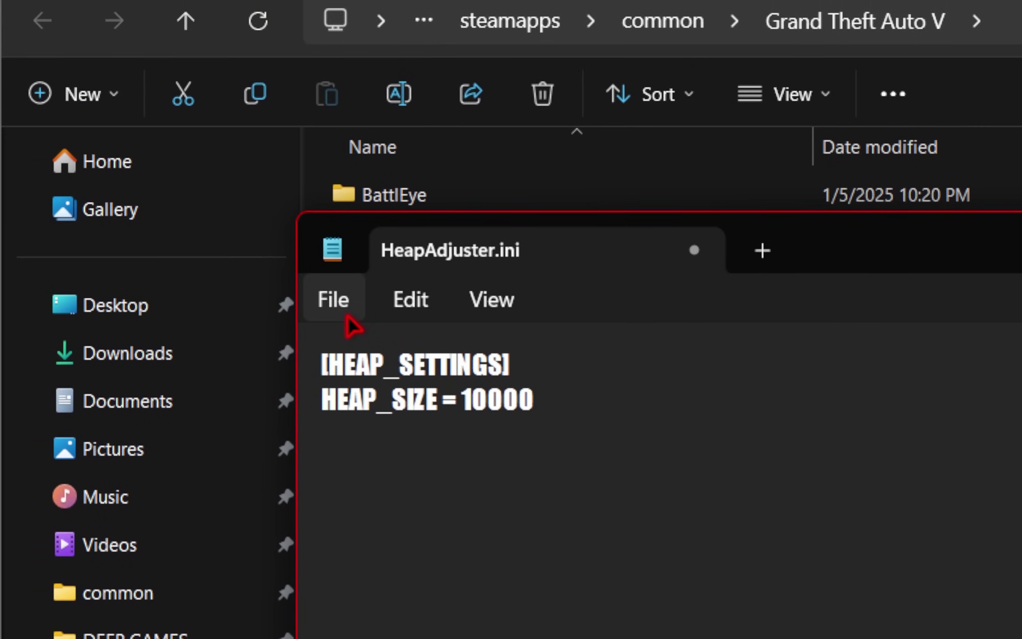
{"action": "left_click", "coordinate": [293, 227]}
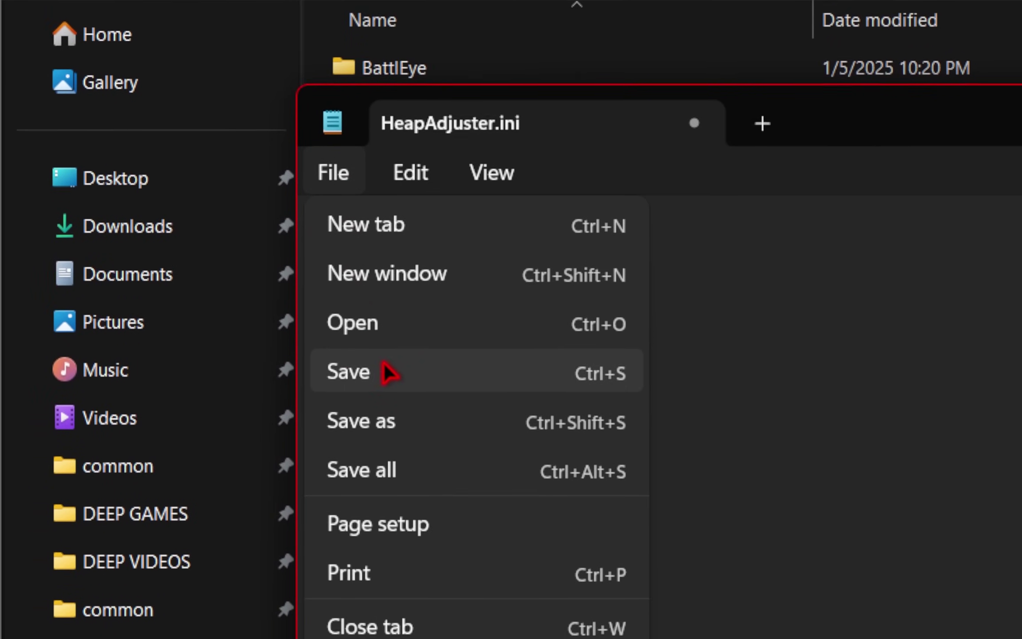
{"action": "left_click", "coordinate": [337, 418]}
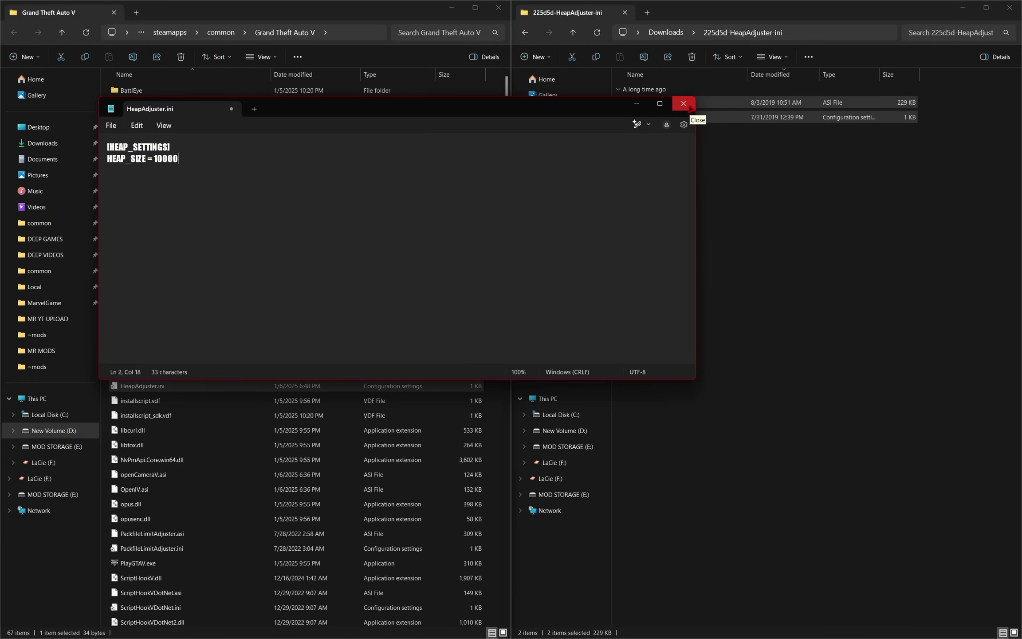
{"action": "left_click", "coordinate": [690, 107]}
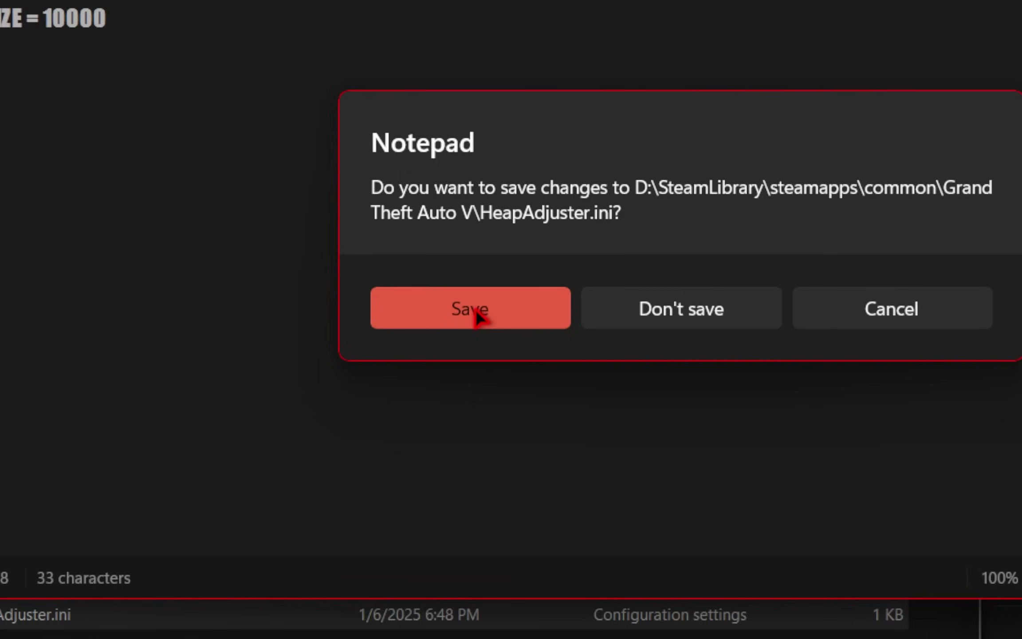
{"action": "left_click", "coordinate": [512, 320]}
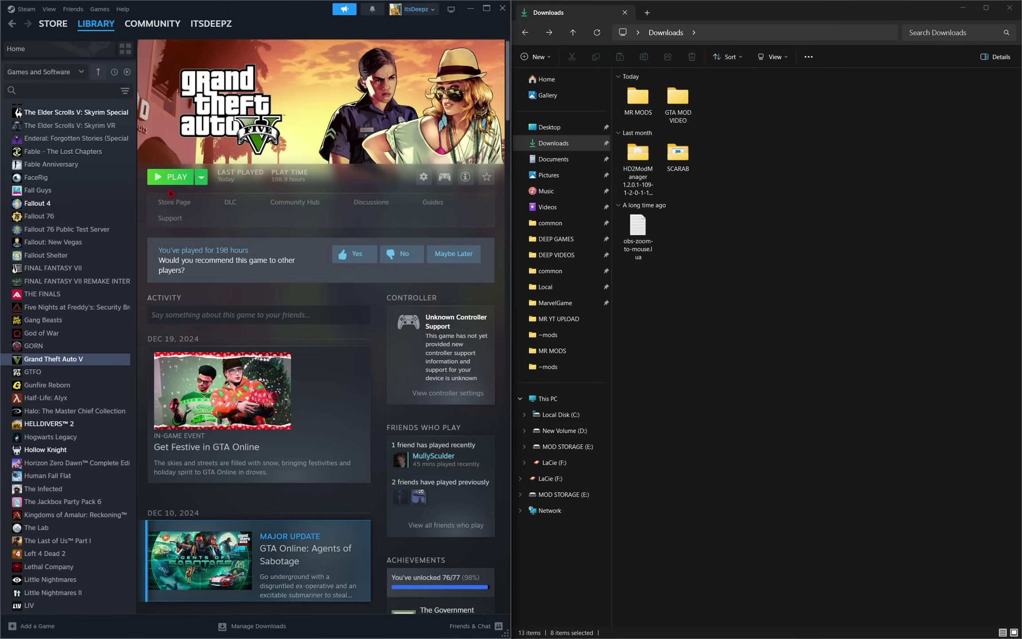
Launch Rockstar Games Launcher by searching 'ROCK' and toggle its BattlEye setting
{"action": "mouse_move", "coordinate": [544, 634]}
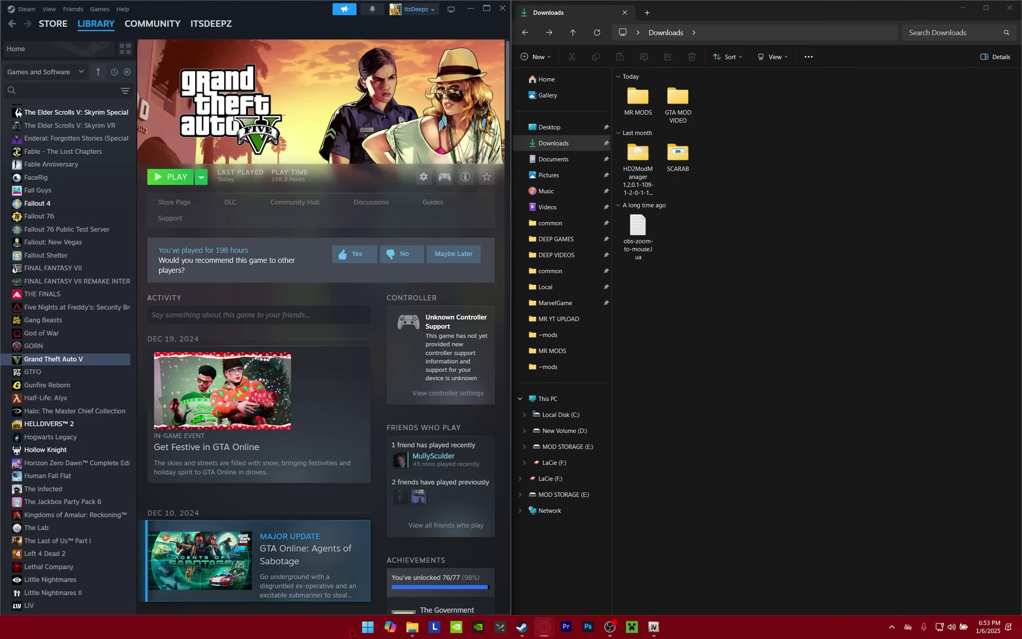
{"action": "left_click", "coordinate": [367, 628]}
{"action": "type", "text": "ROCK"}
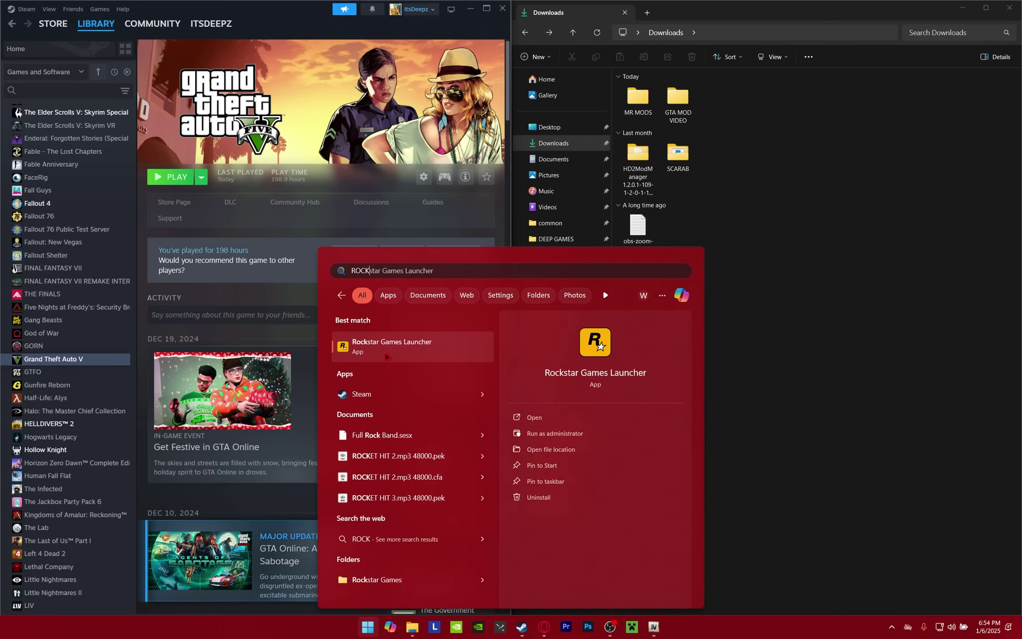
{"action": "left_click", "coordinate": [386, 357]}
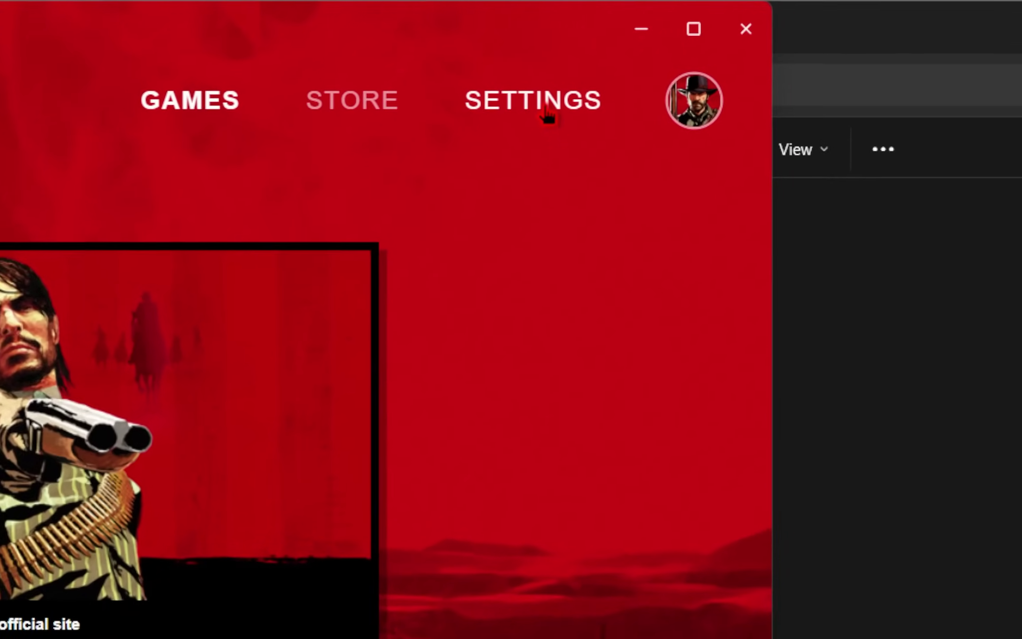
{"action": "left_click", "coordinate": [679, 39]}
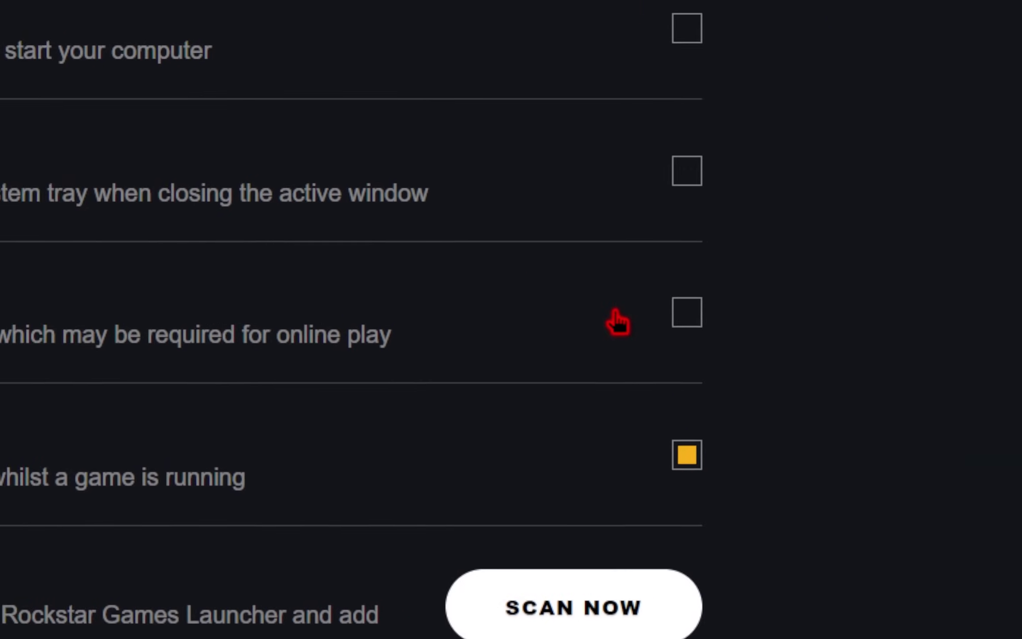
{"action": "left_click", "coordinate": [514, 322]}
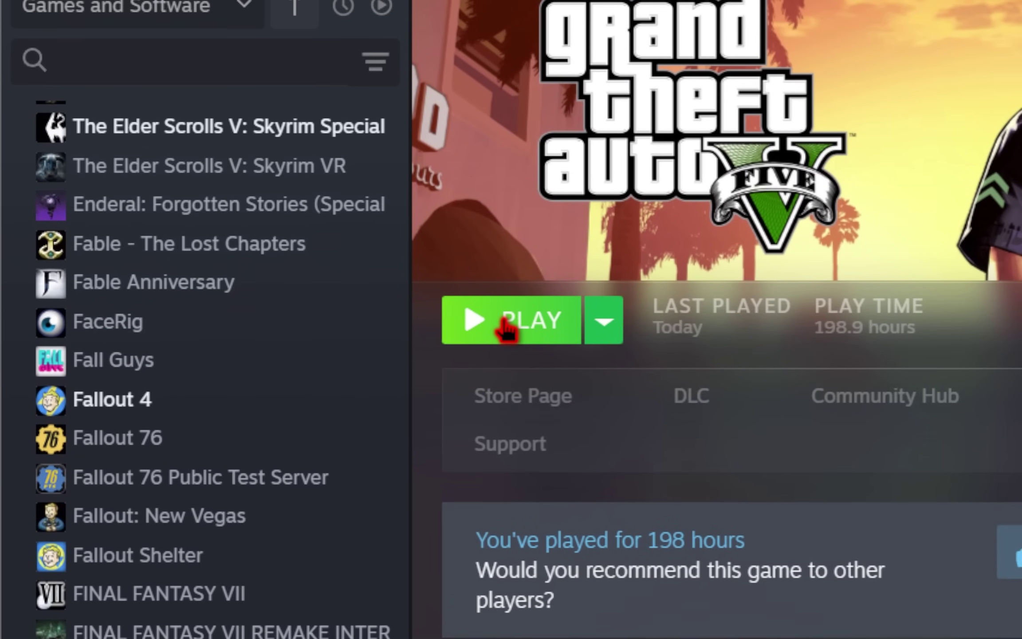
Start Grand Theft Auto V with the PLAY button on its Steam library page
{"action": "left_click", "coordinate": [413, 260]}
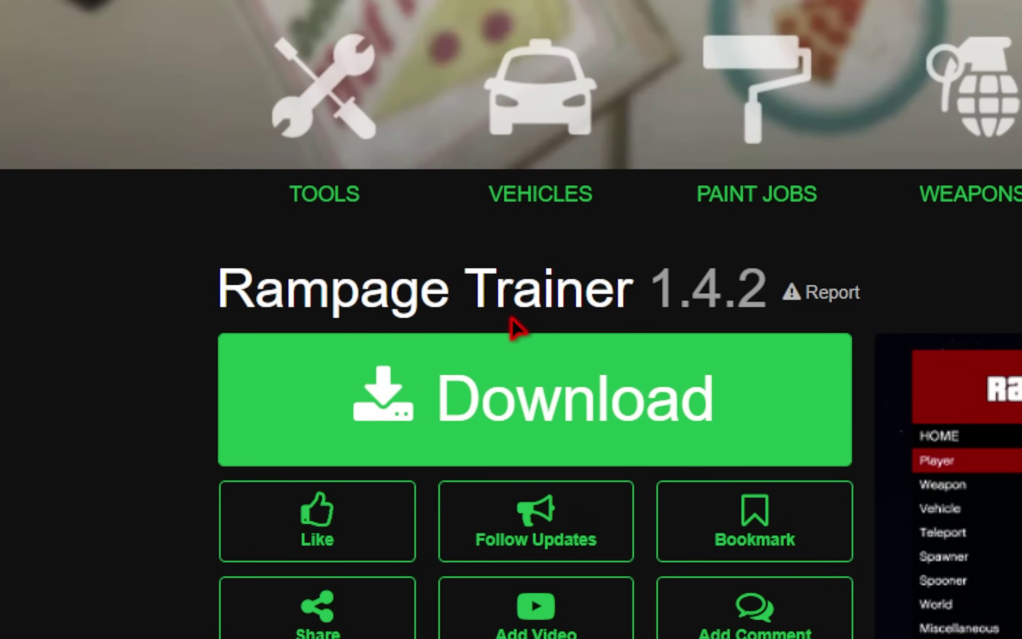
Scroll the Rampage Trainer page down to the All Versions download list
{"action": "scroll", "coordinate": [517, 328], "scroll_direction": "down", "scroll_amount": 5}
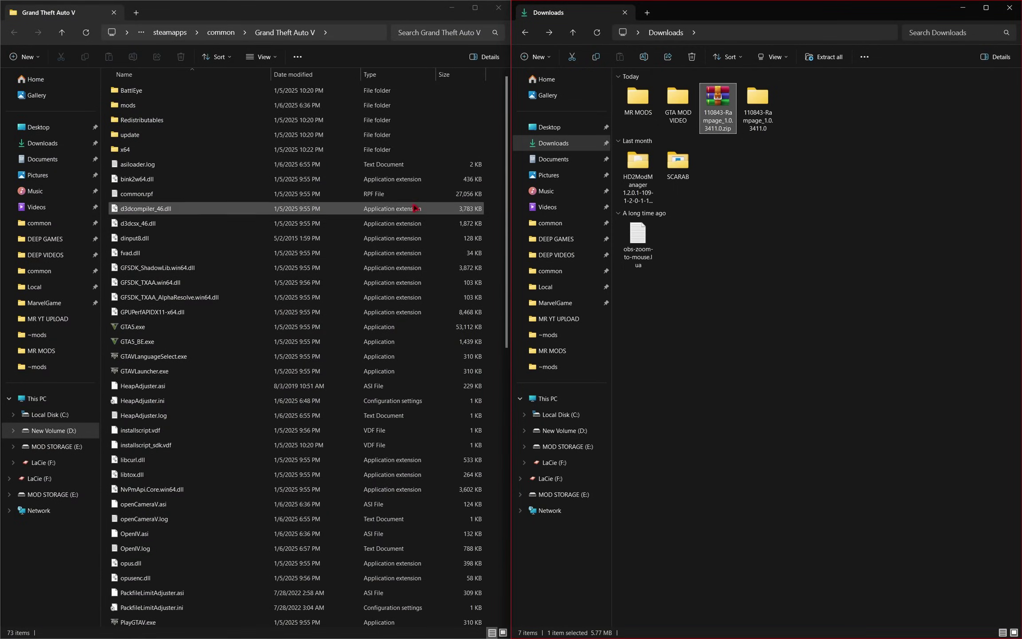
Open the 110843-Rampage folder and copy Rampage.asi and RampageFiles into the GTA V folder
{"action": "double_click", "coordinate": [759, 108]}
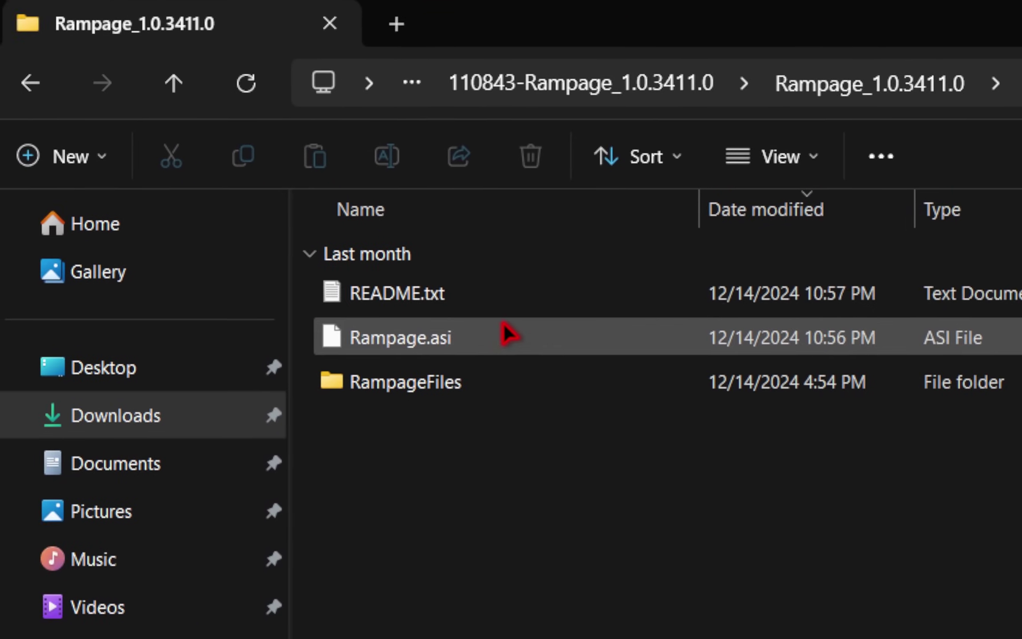
{"action": "left_click", "coordinate": [515, 377], "text": "ctrl"}
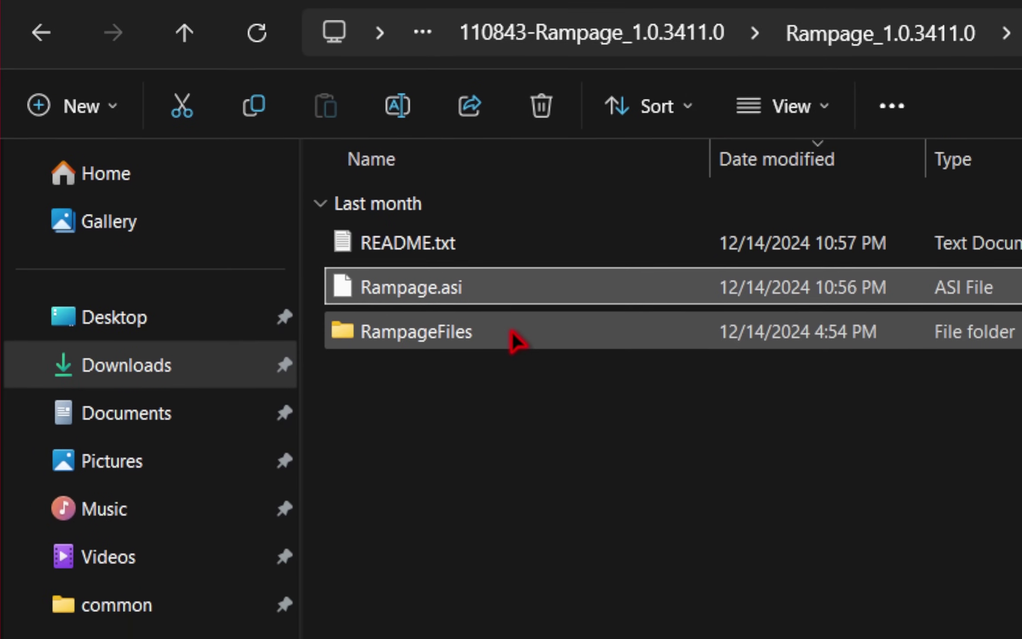
{"action": "left_click_drag", "start_coordinate": [511, 320], "coordinate": [326, 321]}
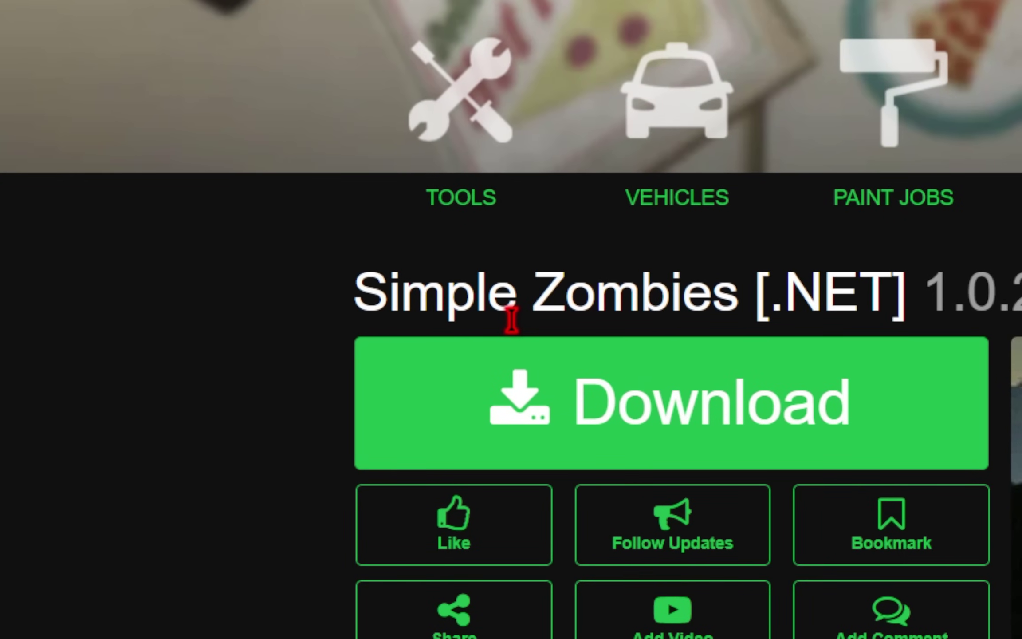
Follow Simple Zombies' NativeUI link and download NativeUI's Release.zip from GitHub
{"action": "scroll", "coordinate": [514, 399], "scroll_direction": "down", "scroll_amount": 8}
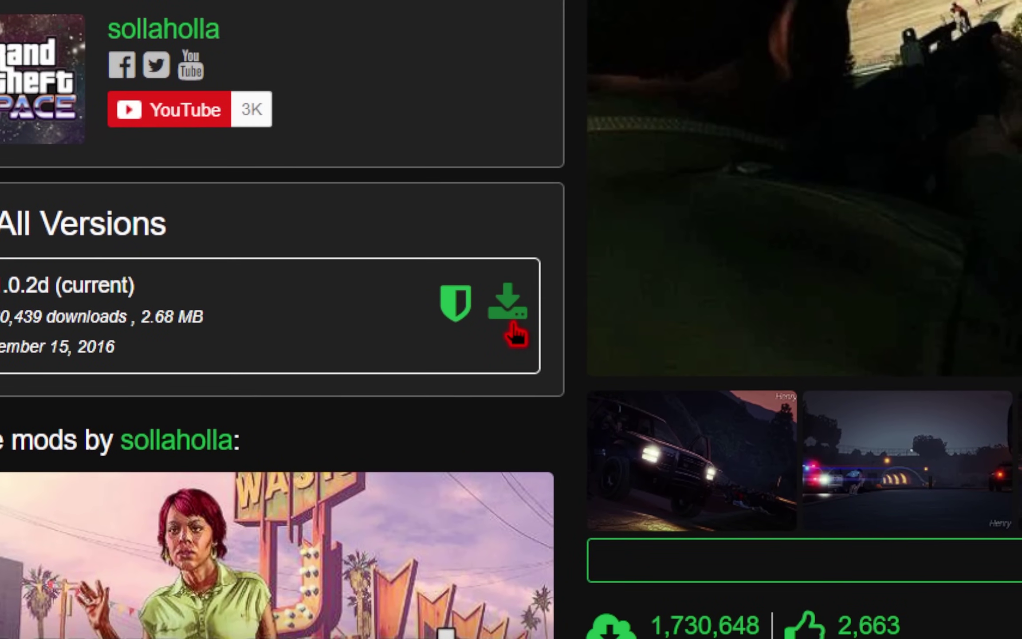
{"action": "scroll", "coordinate": [645, 322], "scroll_direction": "down", "scroll_amount": 10}
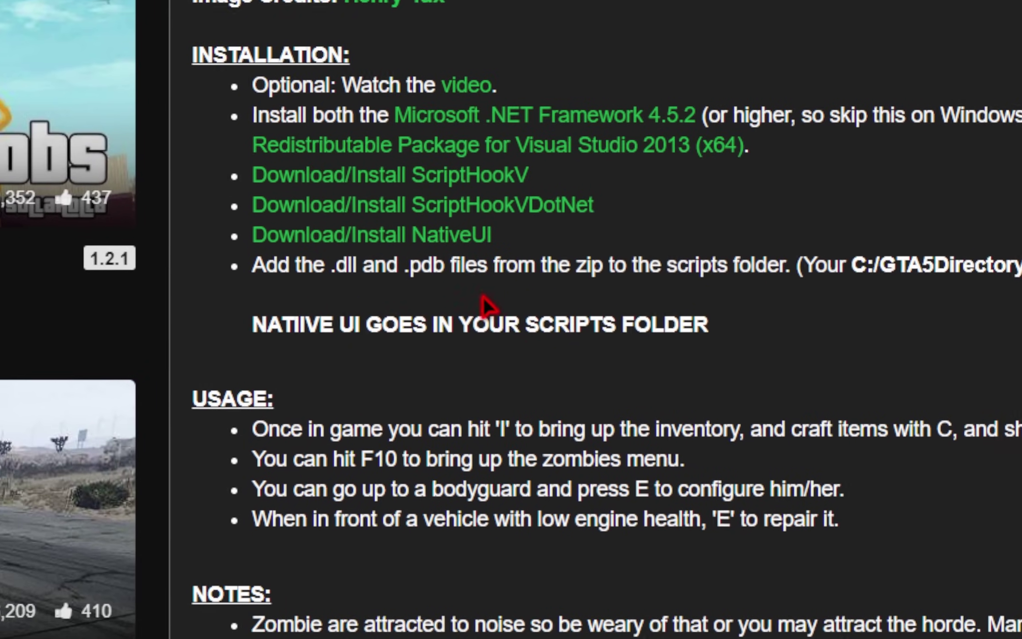
{"action": "left_click", "coordinate": [385, 225]}
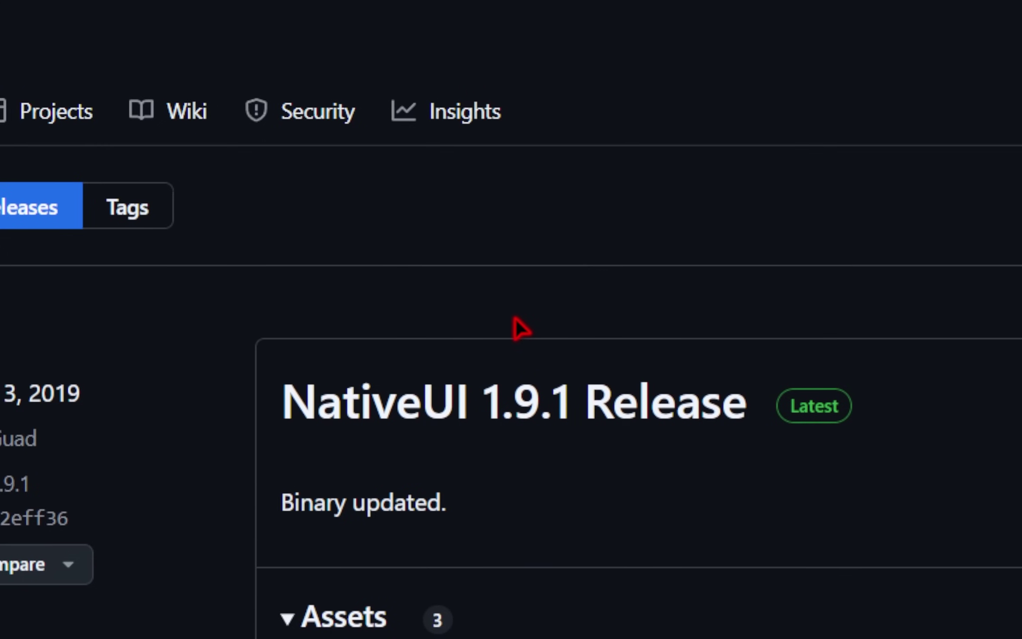
{"action": "scroll", "coordinate": [517, 326], "scroll_direction": "down", "scroll_amount": 5}
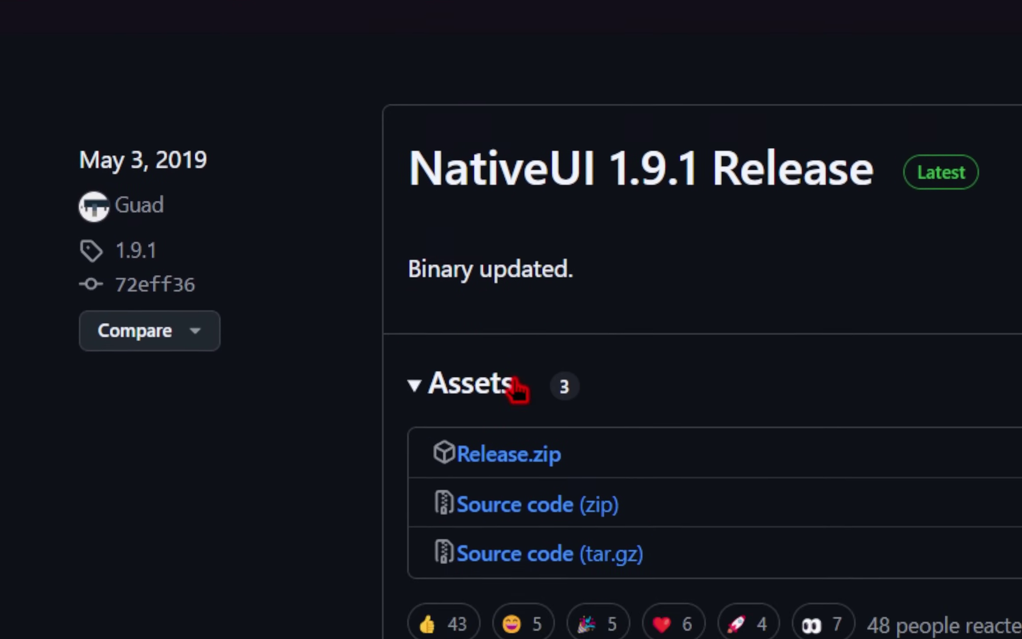
{"action": "left_click", "coordinate": [500, 486]}
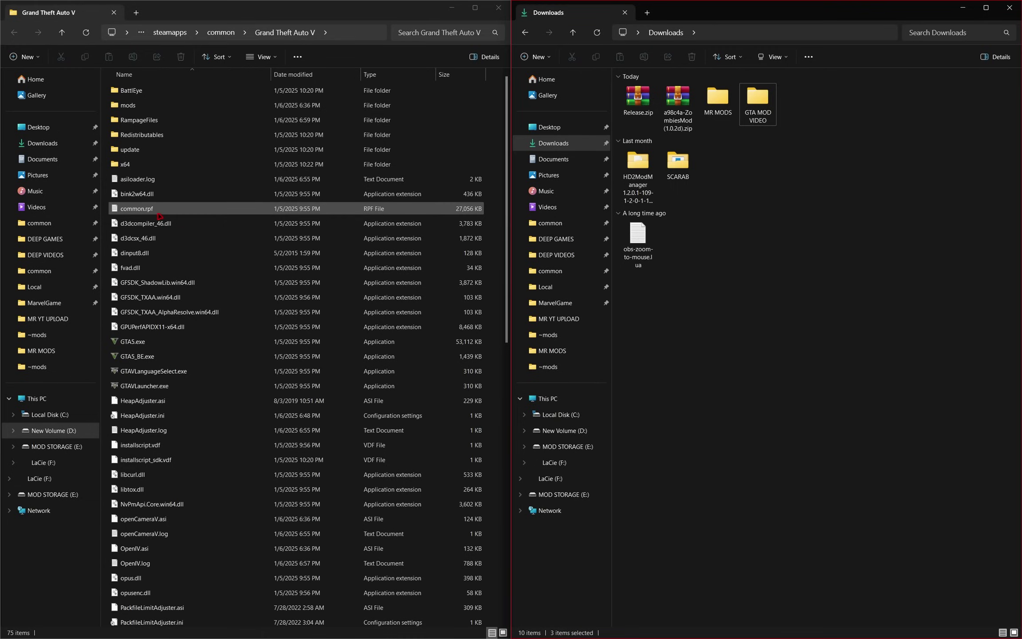
Create a new folder named 'scripts' in the Grand Theft Auto V folder and open it
{"action": "right_click", "coordinate": [106, 211]}
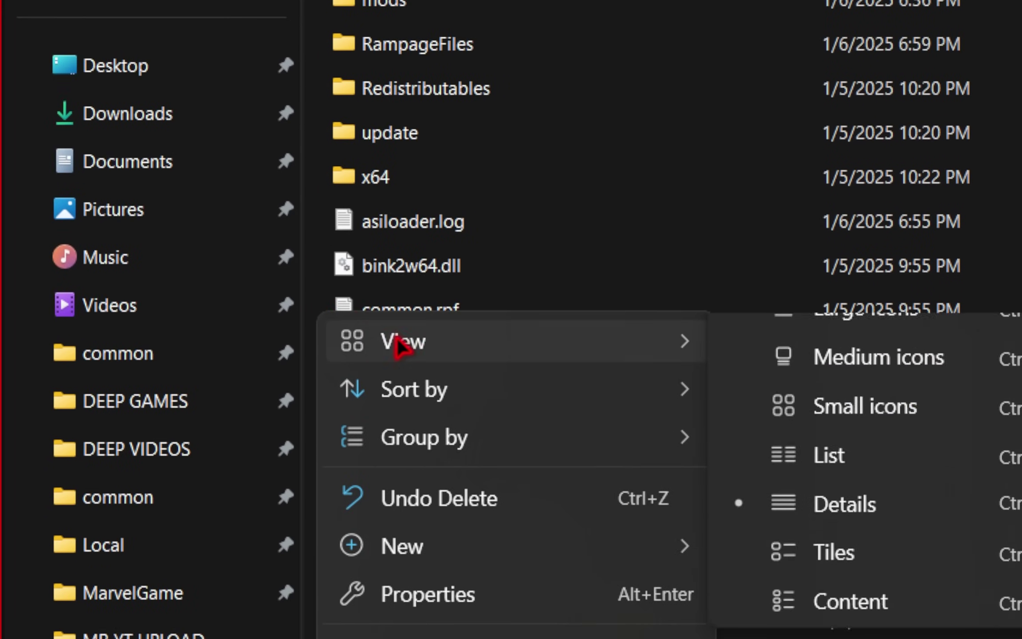
{"action": "mouse_move", "coordinate": [509, 367]}
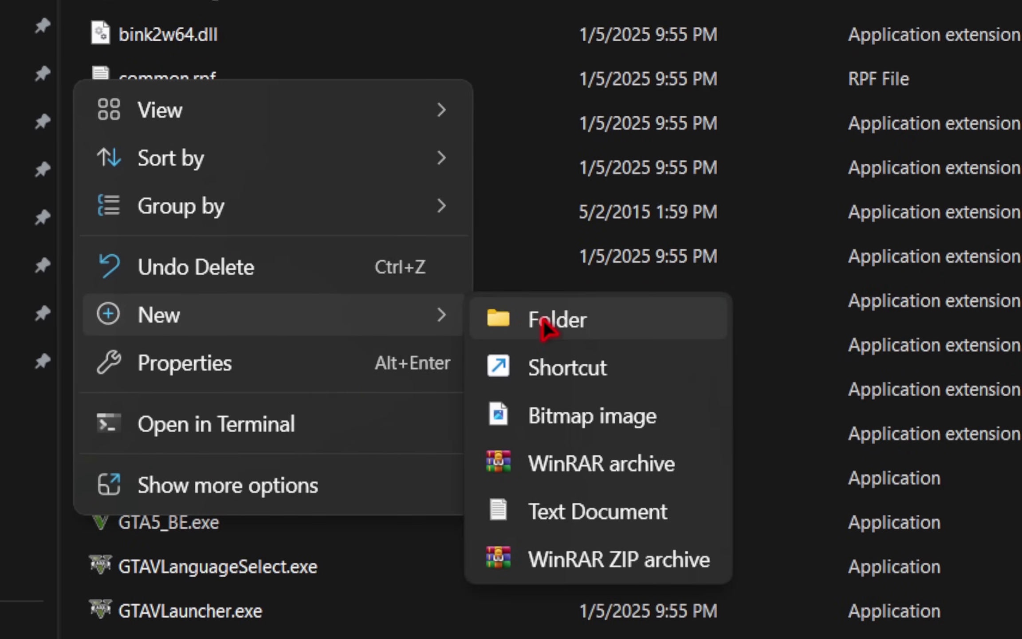
{"action": "left_click", "coordinate": [785, 331]}
{"action": "type", "text": "scripts"}
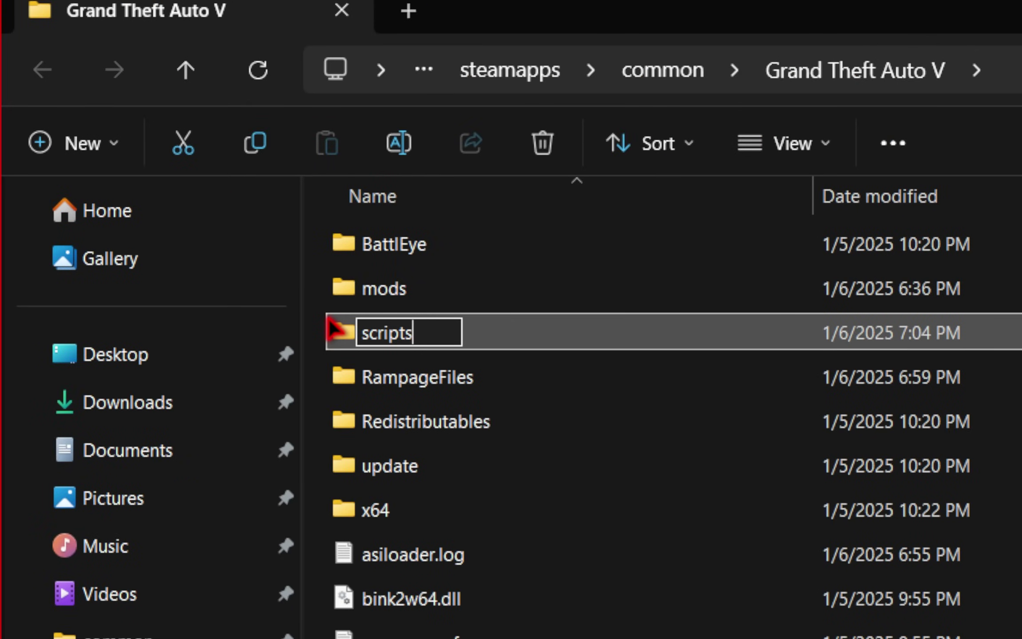
{"action": "key", "text": "Return"}
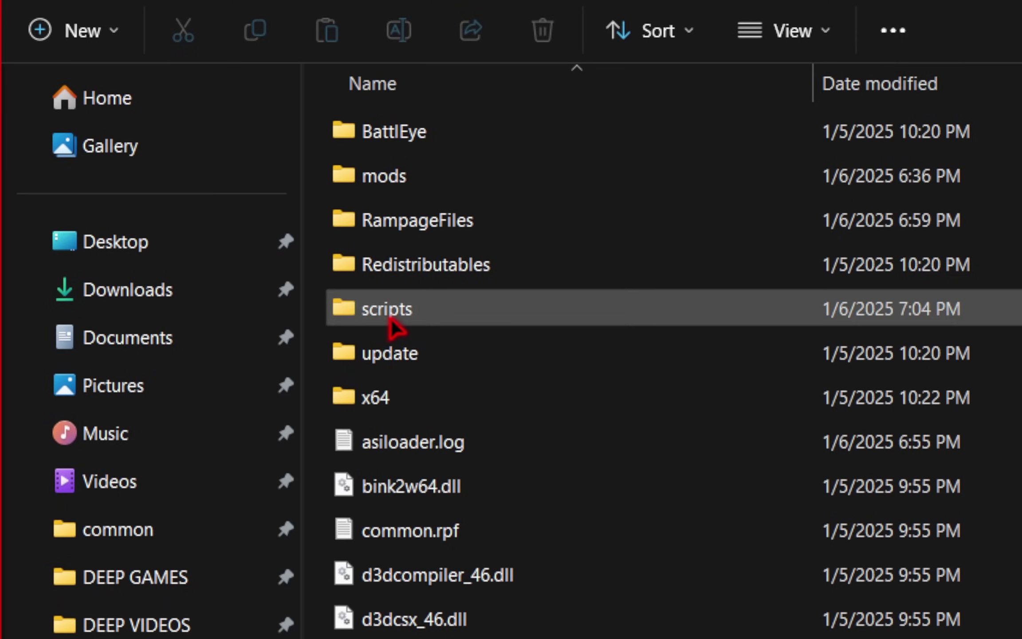
{"action": "double_click", "coordinate": [392, 319]}
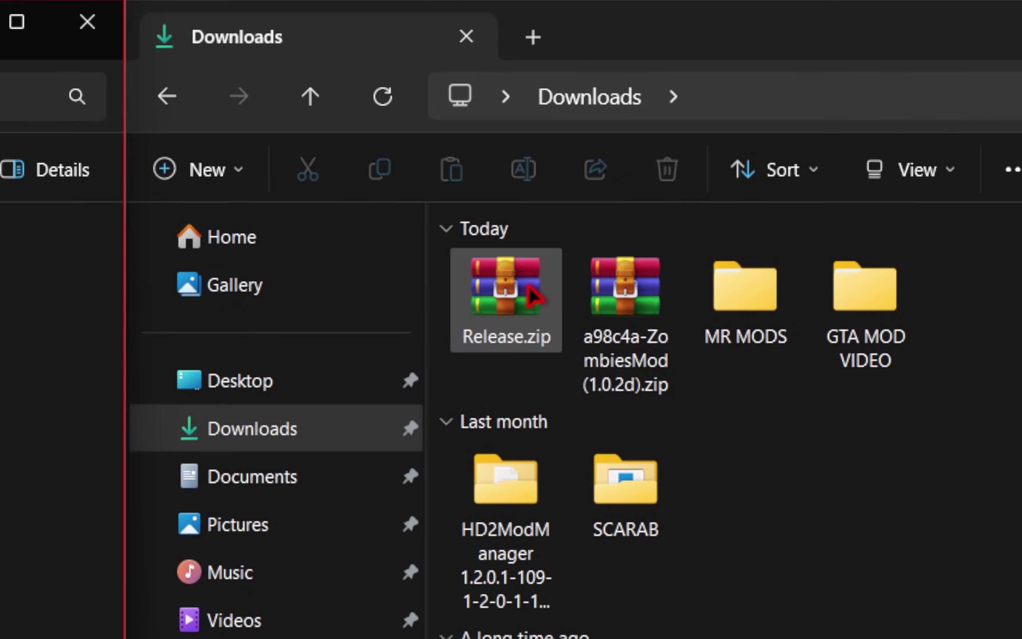
Extract Release.zip and copy NativeUI.dll and NativeUI.xml into the scripts folder
{"action": "left_click", "coordinate": [875, 248]}
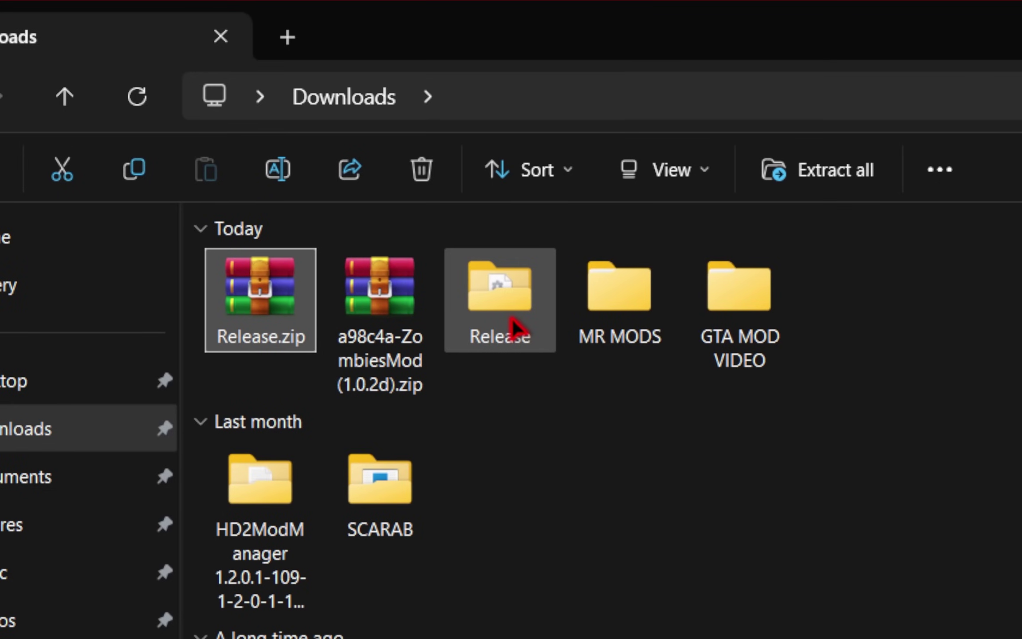
{"action": "double_click", "coordinate": [512, 318]}
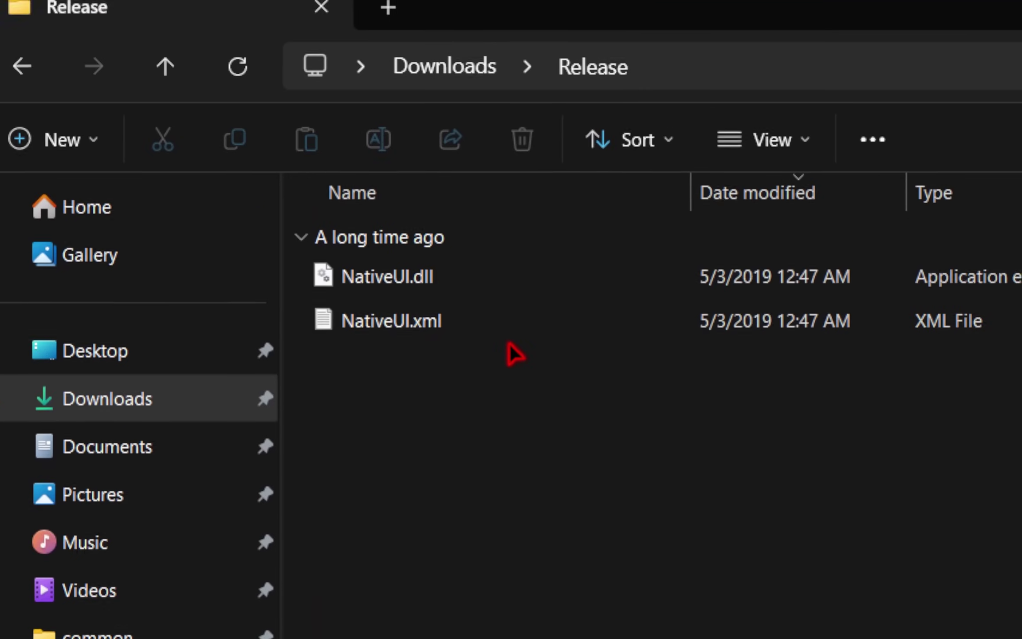
{"action": "key", "text": "ctrl+a"}
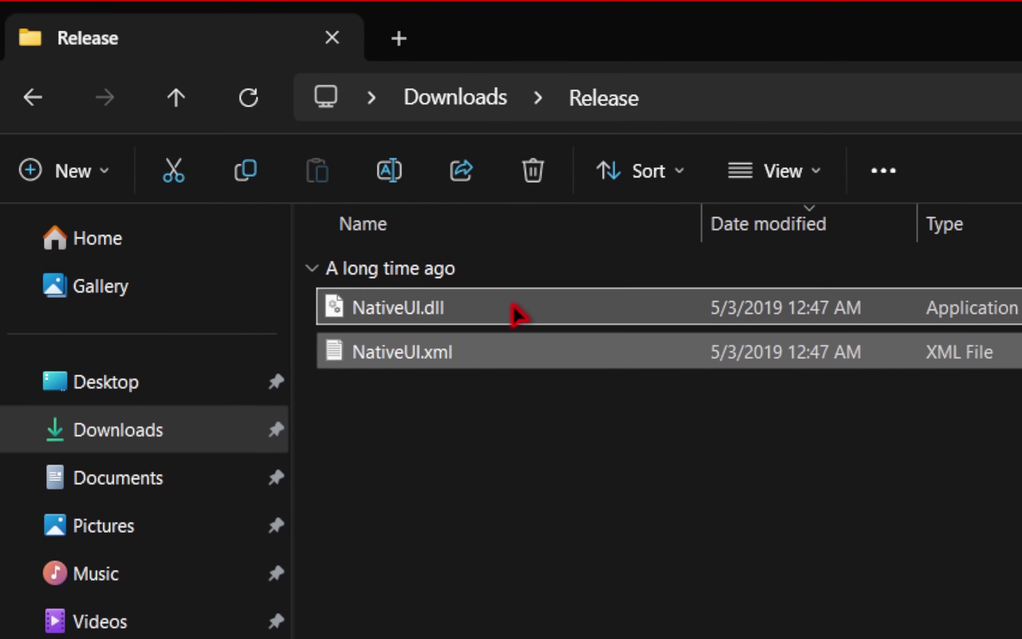
{"action": "left_click_drag", "start_coordinate": [525, 315], "coordinate": [494, 326]}
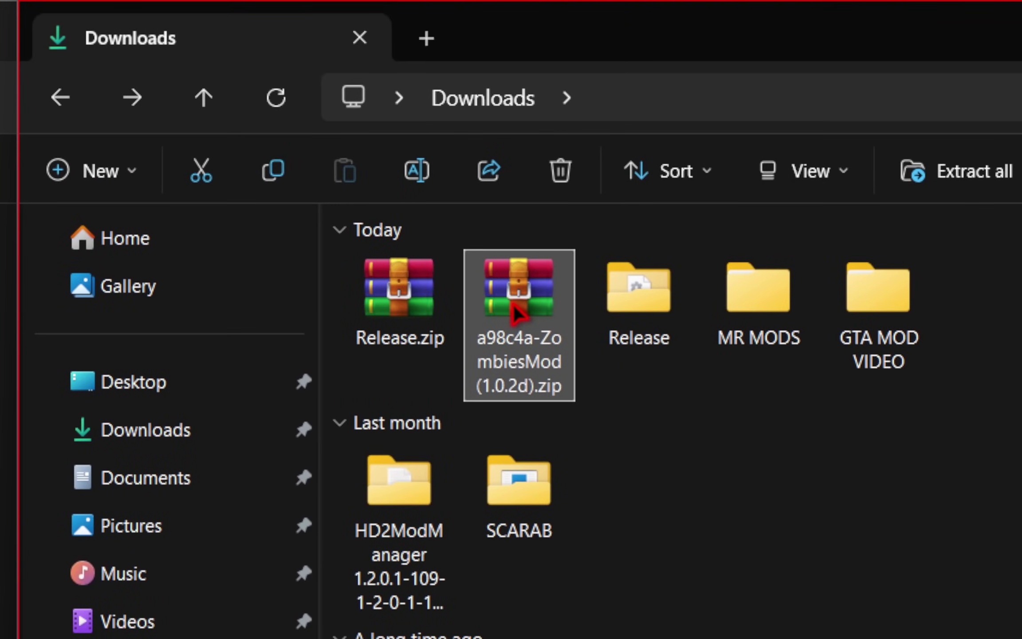
Extract the ZombiesMod zip and copy ZombiesMod.dll and ZombiesMod.pdb from its inner folder into scripts
{"action": "right_click", "coordinate": [513, 302]}
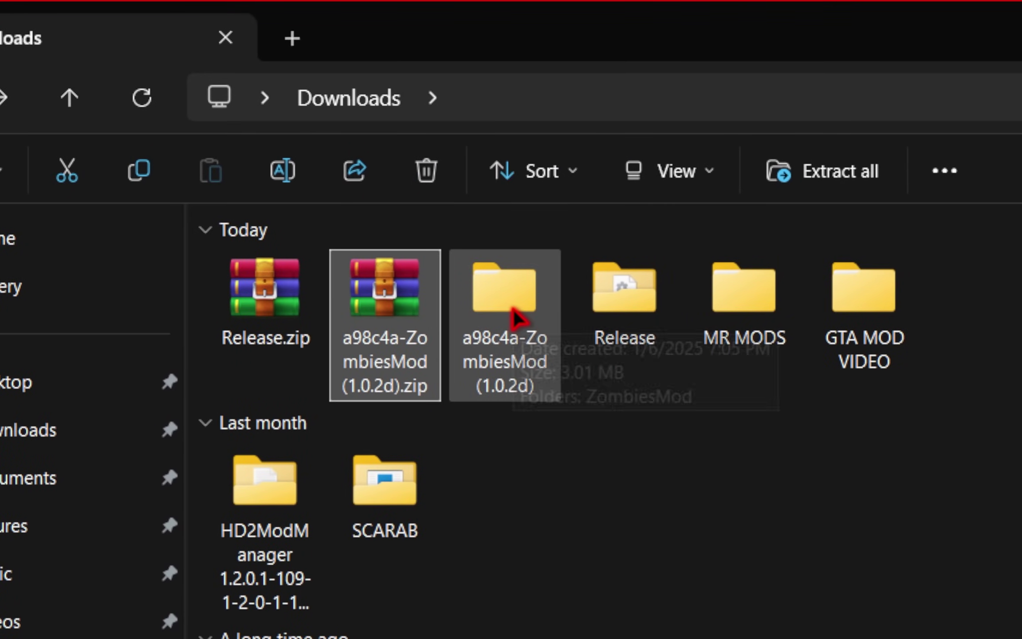
{"action": "double_click", "coordinate": [517, 316]}
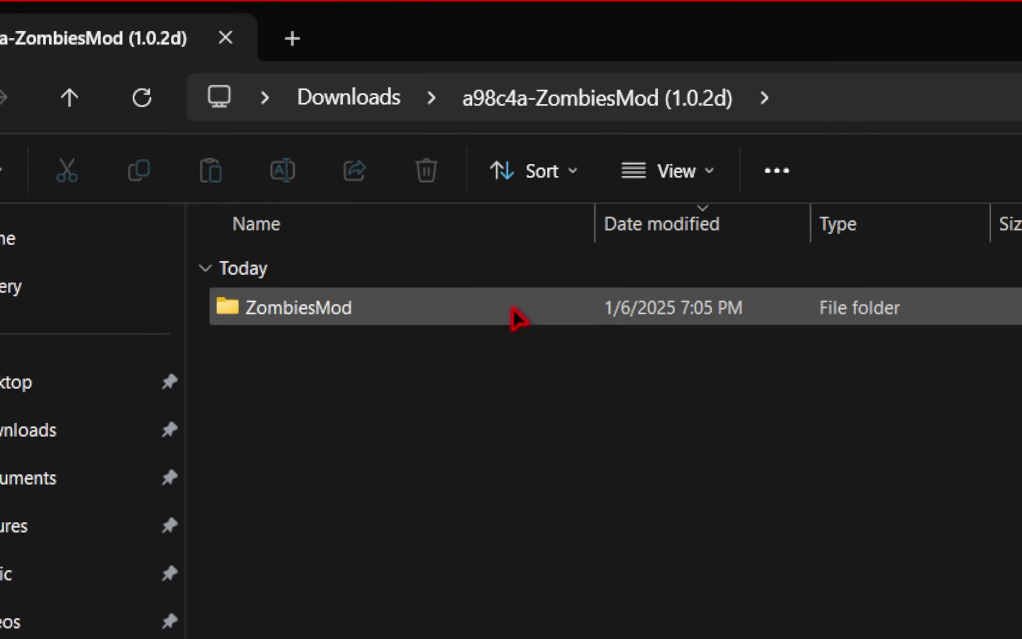
{"action": "double_click", "coordinate": [514, 310]}
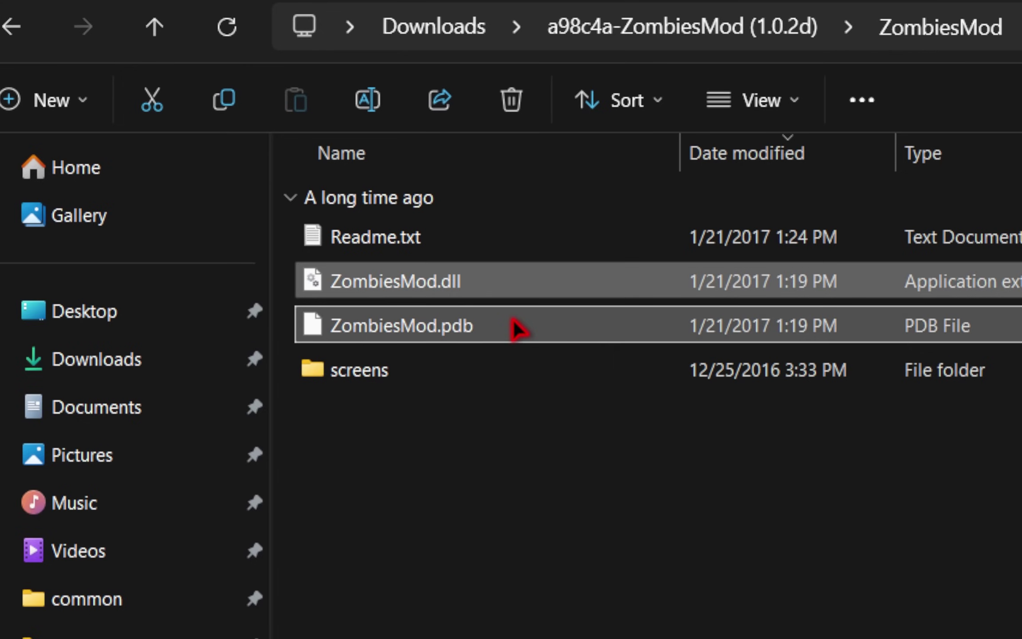
{"action": "left_click_drag", "start_coordinate": [513, 285], "coordinate": [463, 326]}
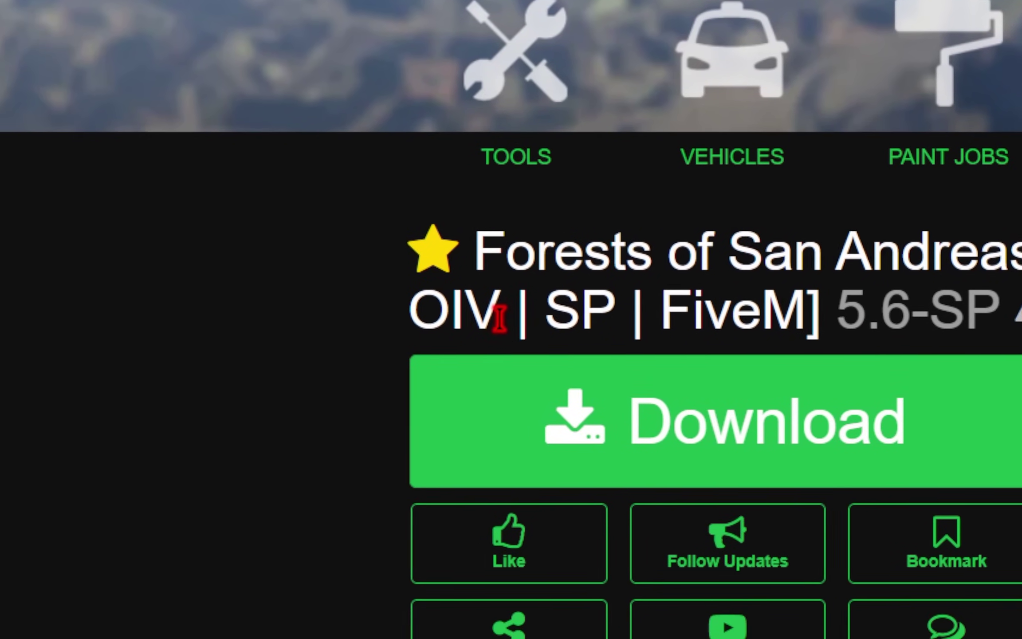
Highlight 'OIV' in the Forests of San Andreas 5.6-SP title and scroll down to All Versions
{"action": "left_click_drag", "start_coordinate": [350, 336], "coordinate": [256, 337]}
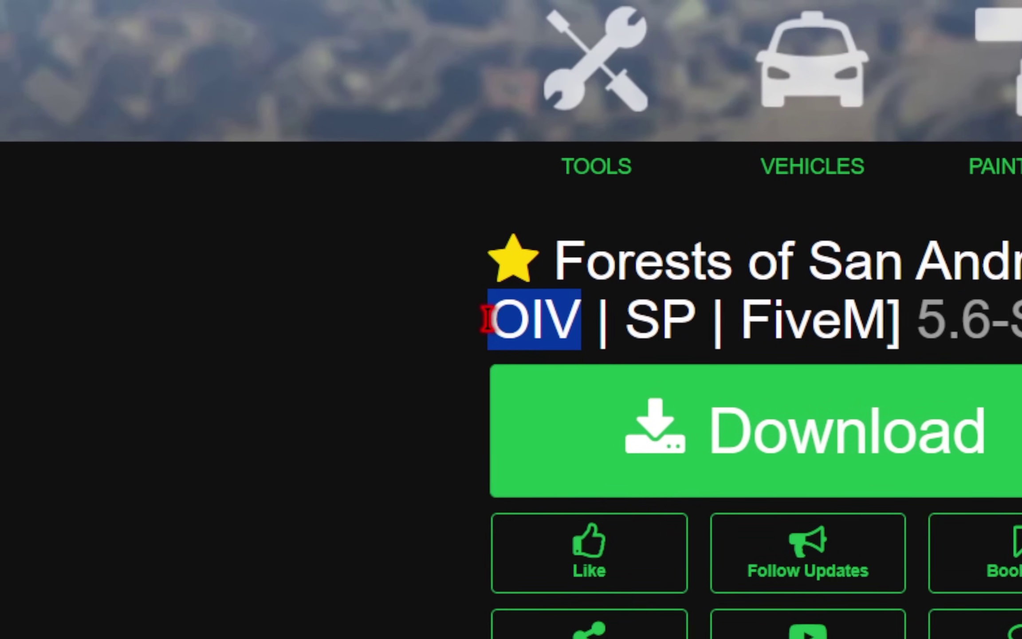
{"action": "scroll", "coordinate": [541, 399], "scroll_direction": "down", "scroll_amount": 5}
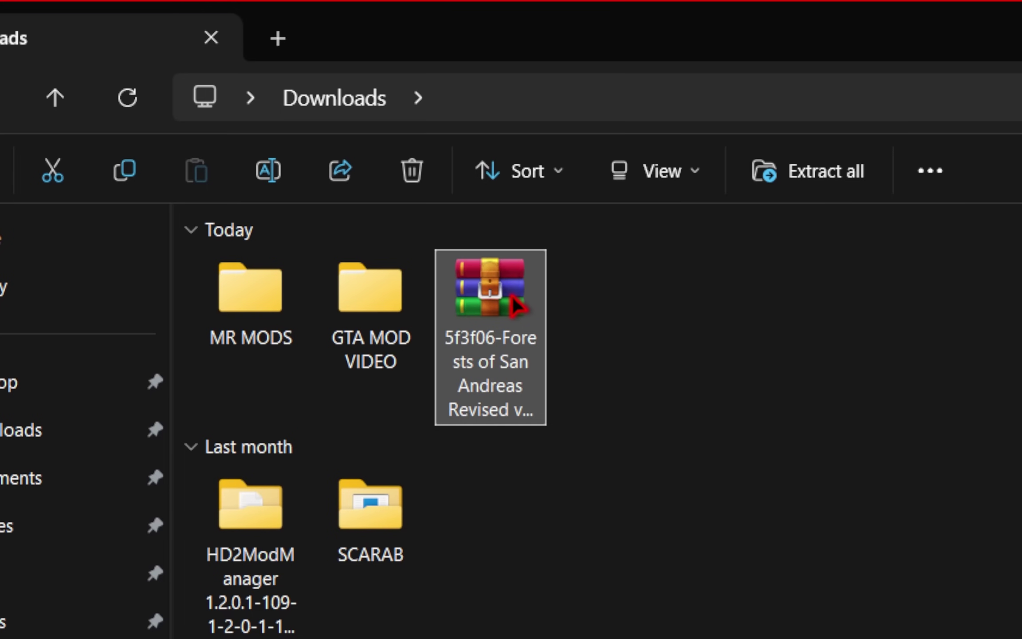
Extract the Forests of San Andreas RAR archive with WinRAR's Extract Here
{"action": "right_click", "coordinate": [511, 295]}
{"action": "mouse_move", "coordinate": [532, 349]}
{"action": "left_click", "coordinate": [80, 445]}
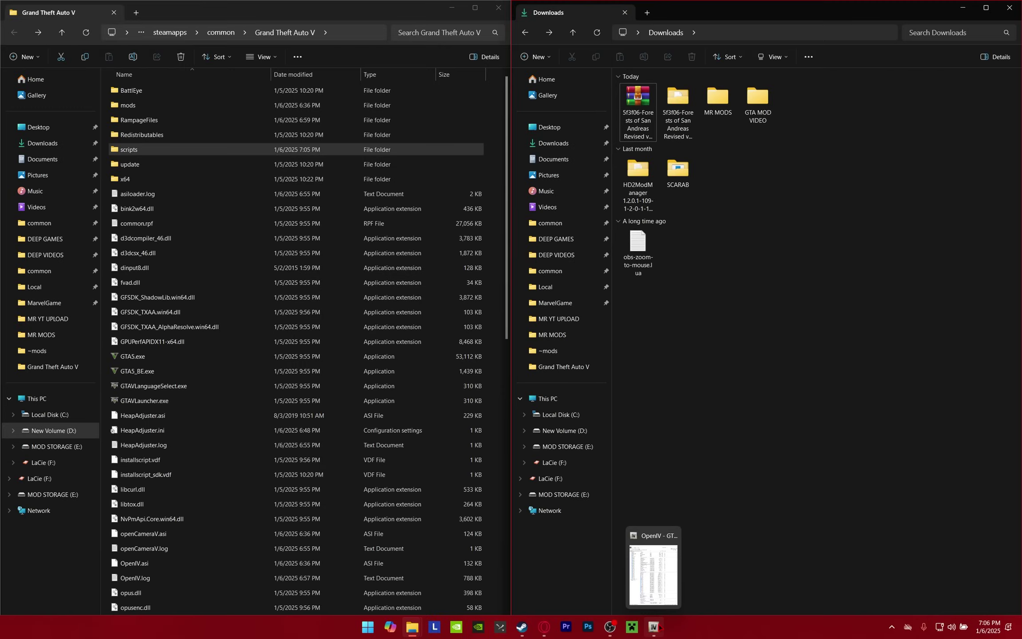
Switch OpenIV into Edit mode, accepting the auto-save warning
{"action": "left_click", "coordinate": [654, 627]}
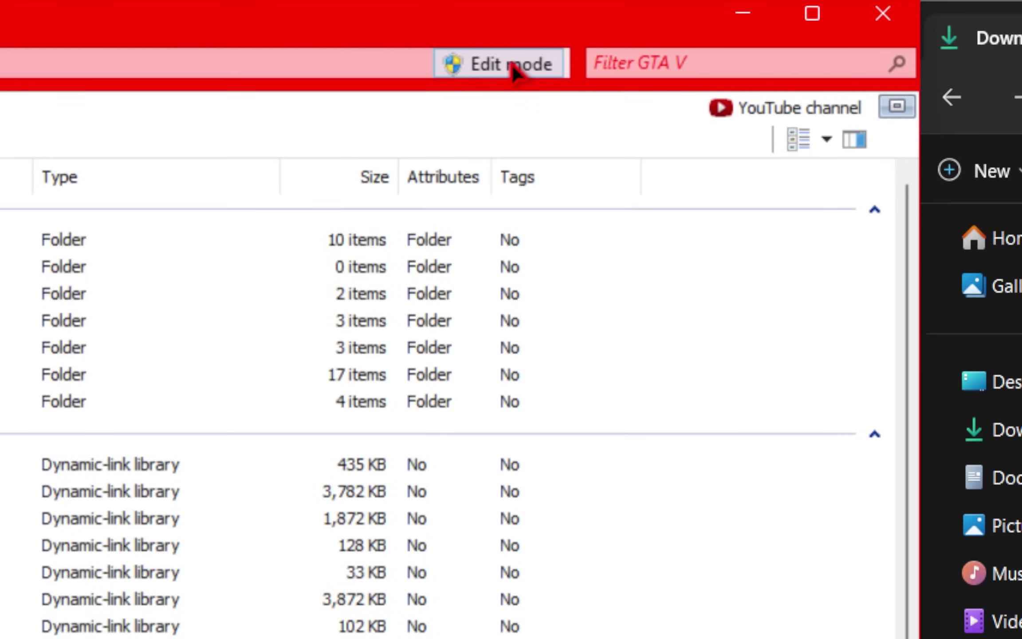
{"action": "left_click", "coordinate": [514, 67]}
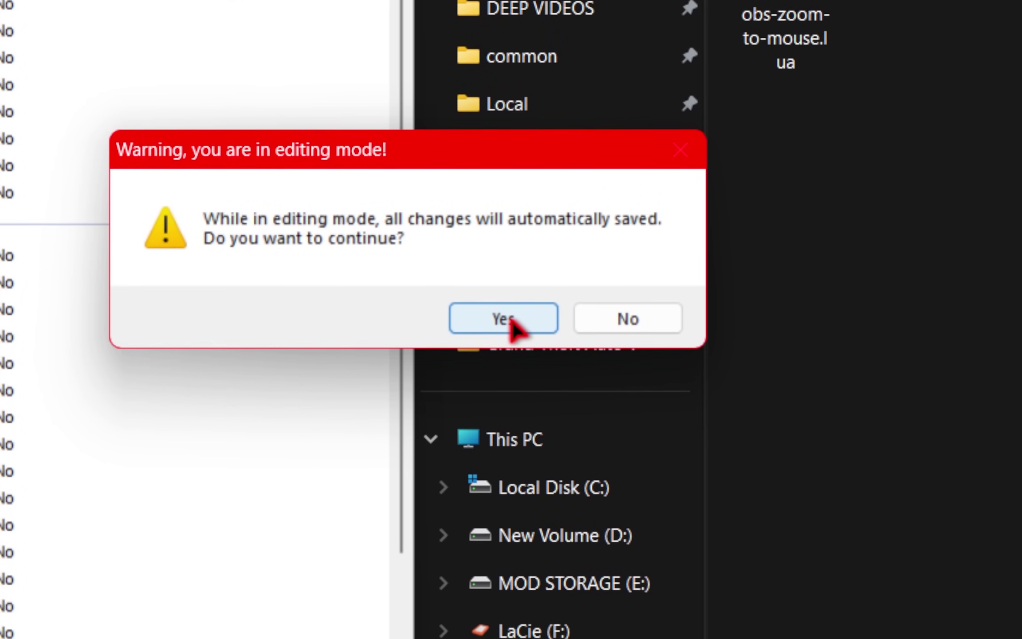
{"action": "left_click", "coordinate": [514, 327]}
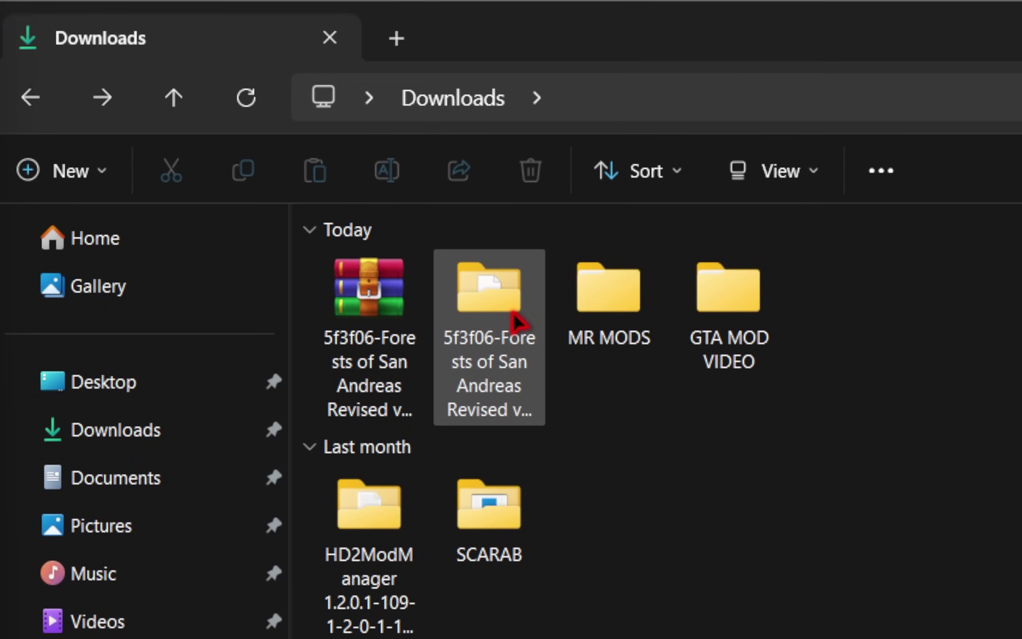
Install the Forests of San Andreas (North) Revised v5.6 .oiv package into the mods folder
{"action": "double_click", "coordinate": [516, 322]}
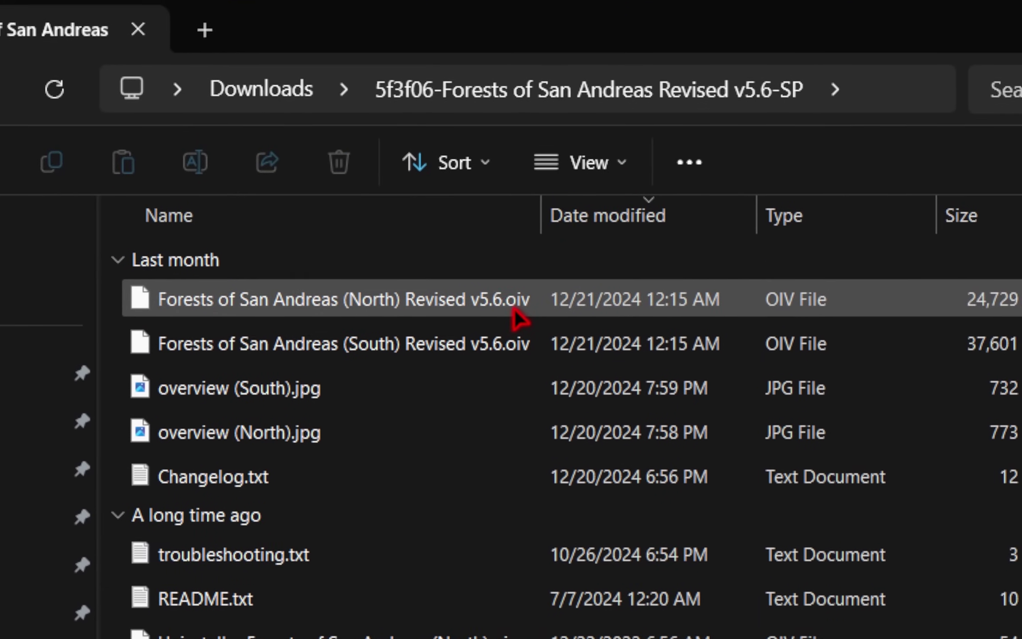
{"action": "left_click", "coordinate": [310, 299]}
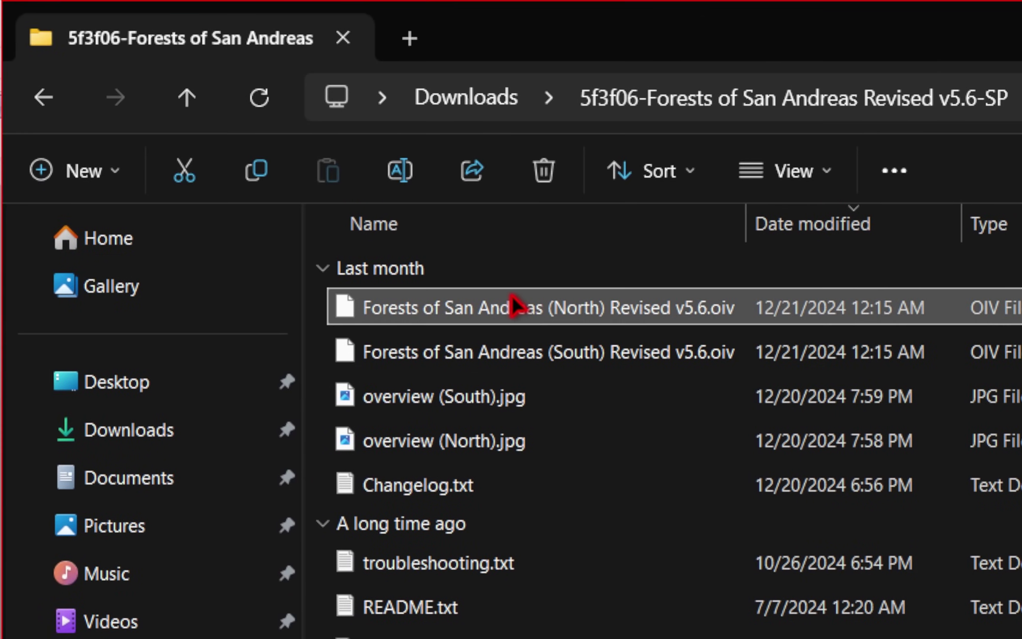
{"action": "left_click_drag", "start_coordinate": [515, 306], "coordinate": [518, 331]}
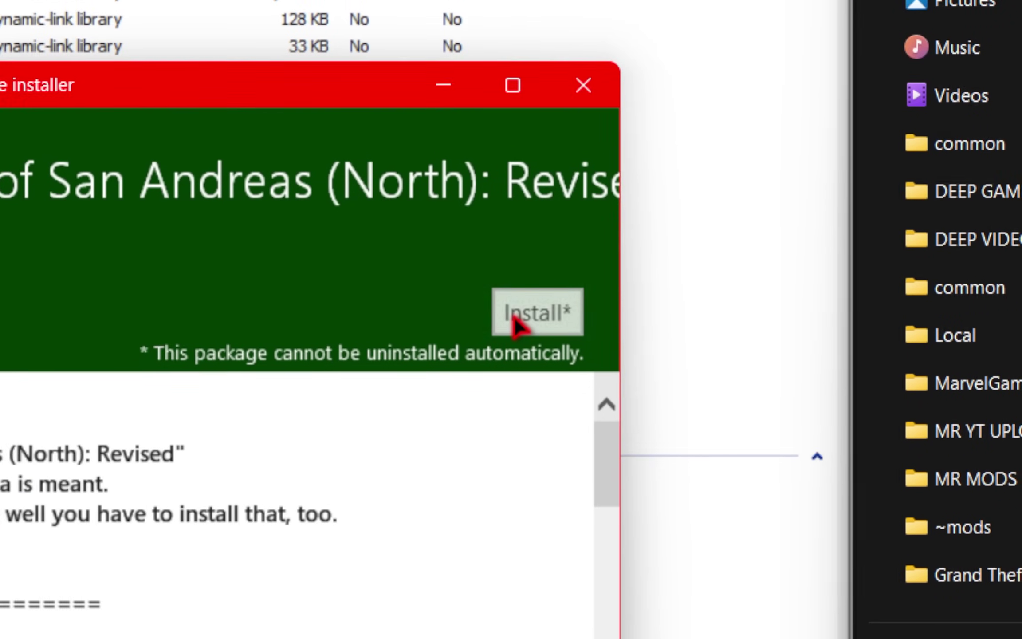
{"action": "left_click", "coordinate": [935, 119]}
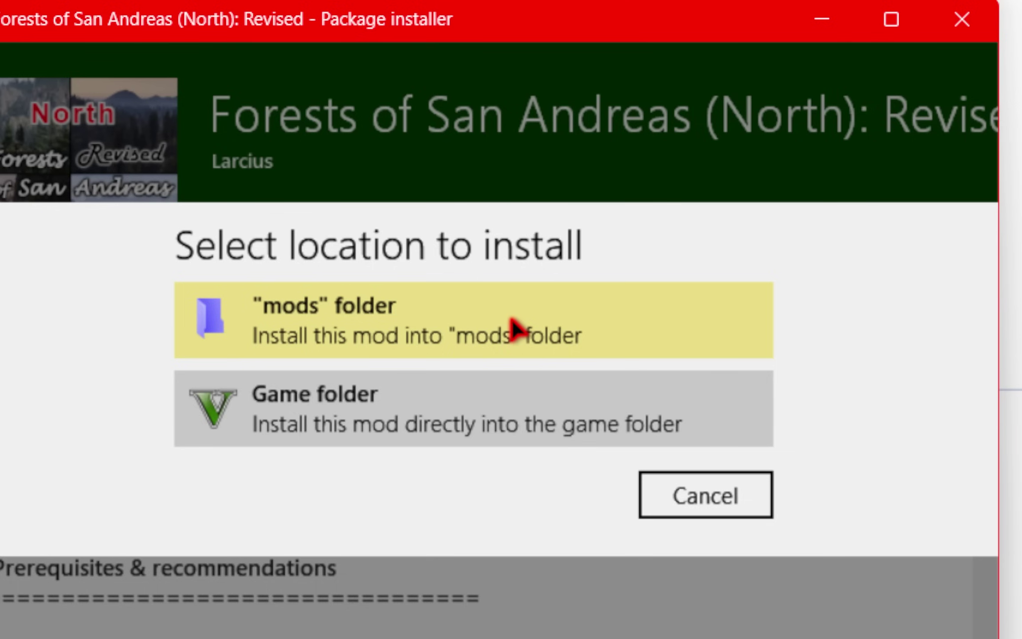
{"action": "left_click", "coordinate": [516, 329]}
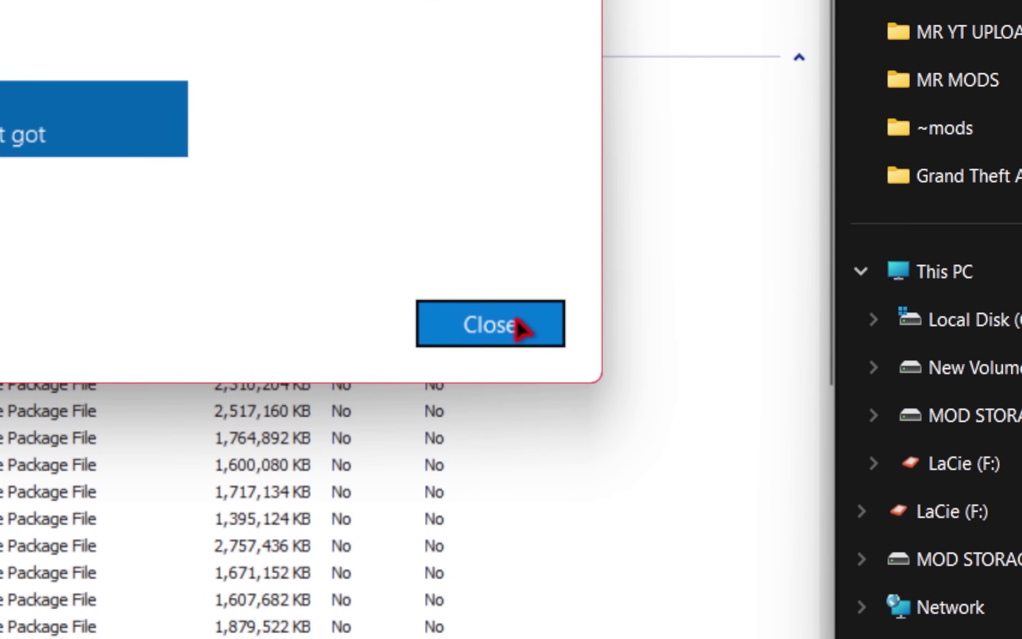
{"action": "left_click", "coordinate": [519, 324]}
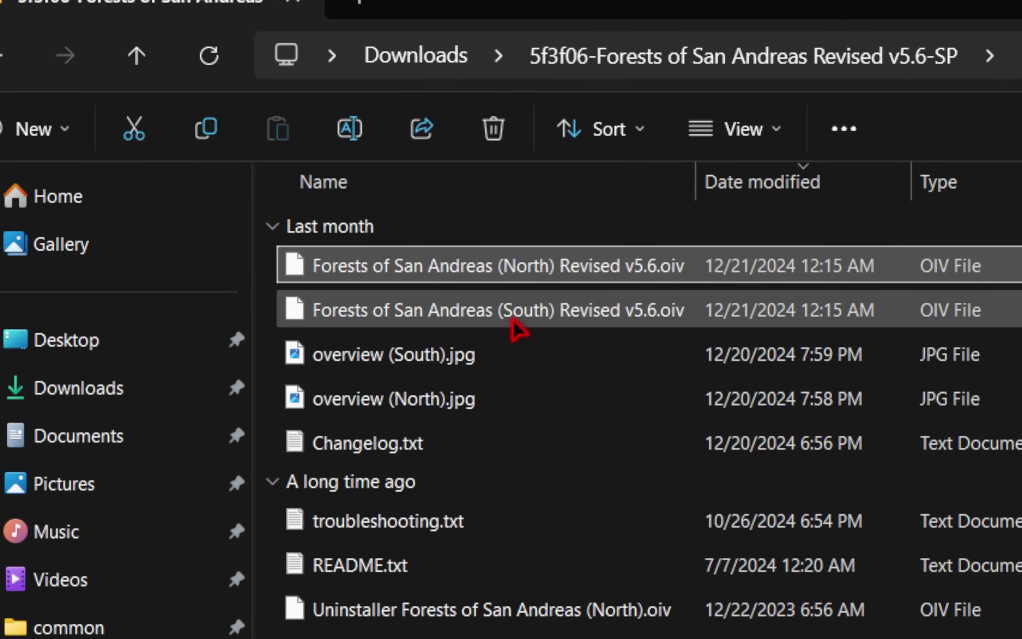
Drop the South .oiv package into OpenIV's installer and install it into the mods folder
{"action": "left_click", "coordinate": [699, 118]}
{"action": "left_click_drag", "start_coordinate": [512, 318], "coordinate": [537, 425]}
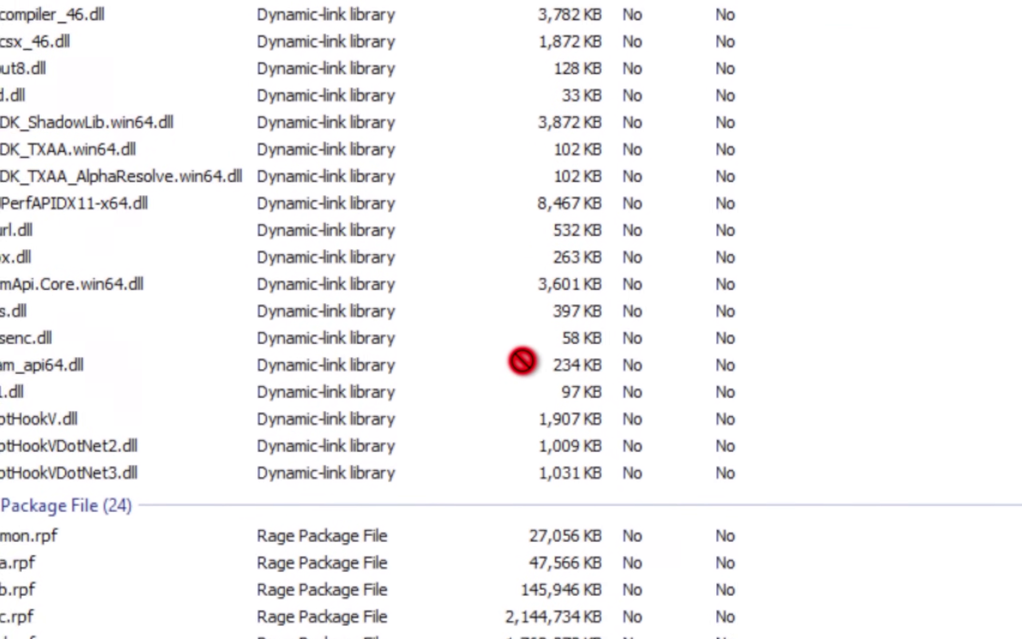
{"action": "left_click_drag", "start_coordinate": [522, 360], "coordinate": [541, 341]}
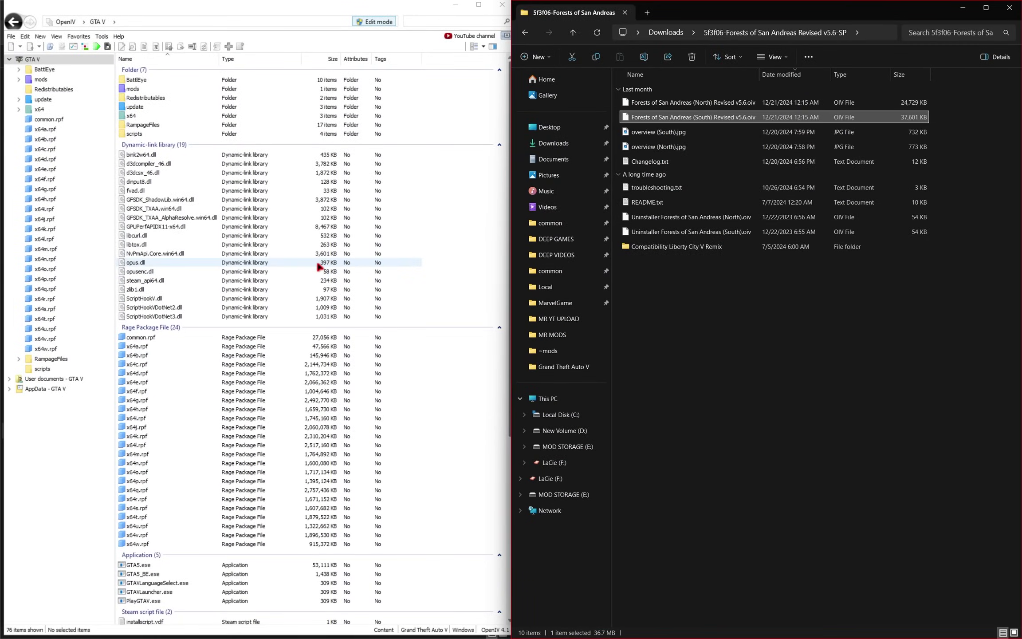
{"action": "left_click", "coordinate": [428, 107]}
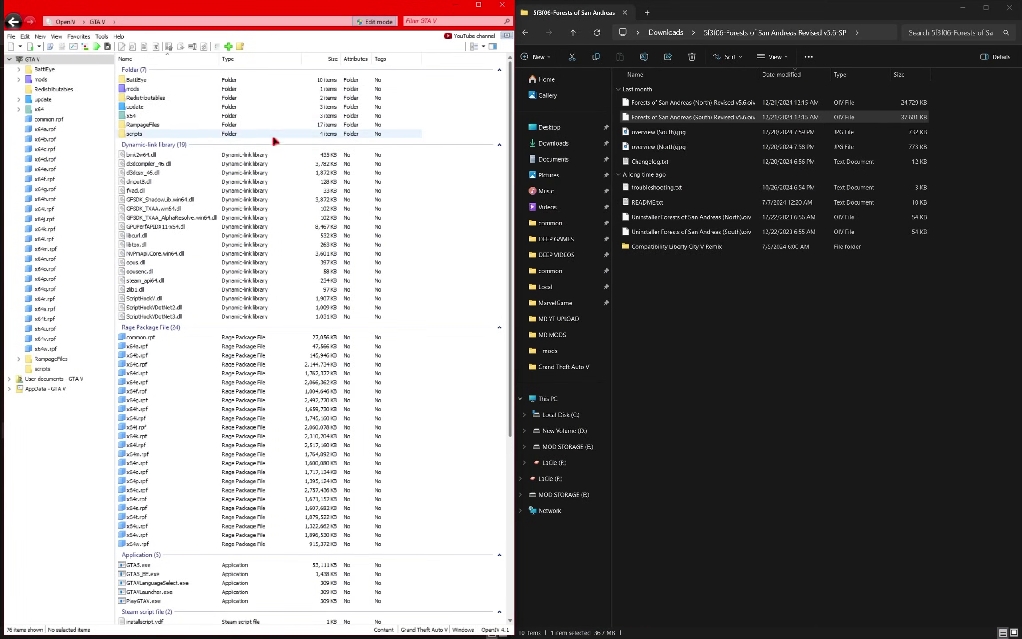
{"action": "left_click_drag", "start_coordinate": [294, 219], "coordinate": [293, 214]}
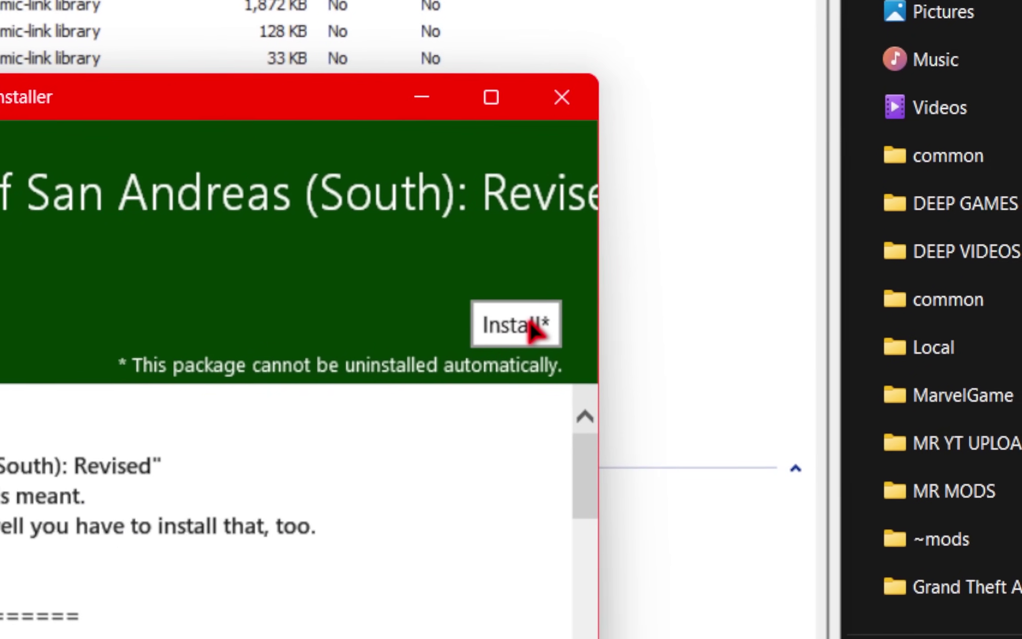
{"action": "left_click", "coordinate": [871, 380]}
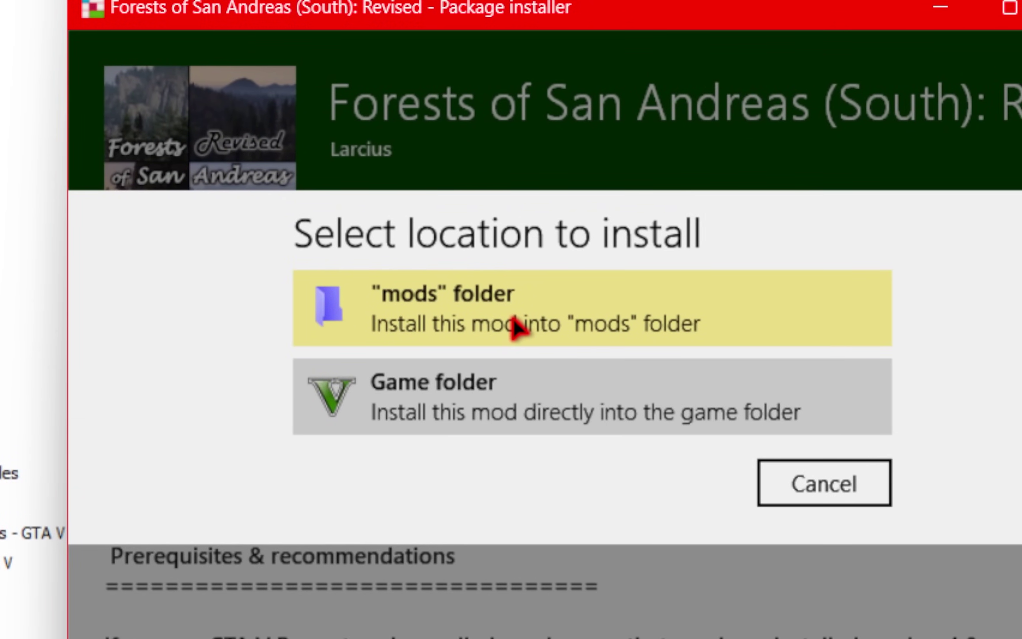
{"action": "left_click", "coordinate": [516, 327]}
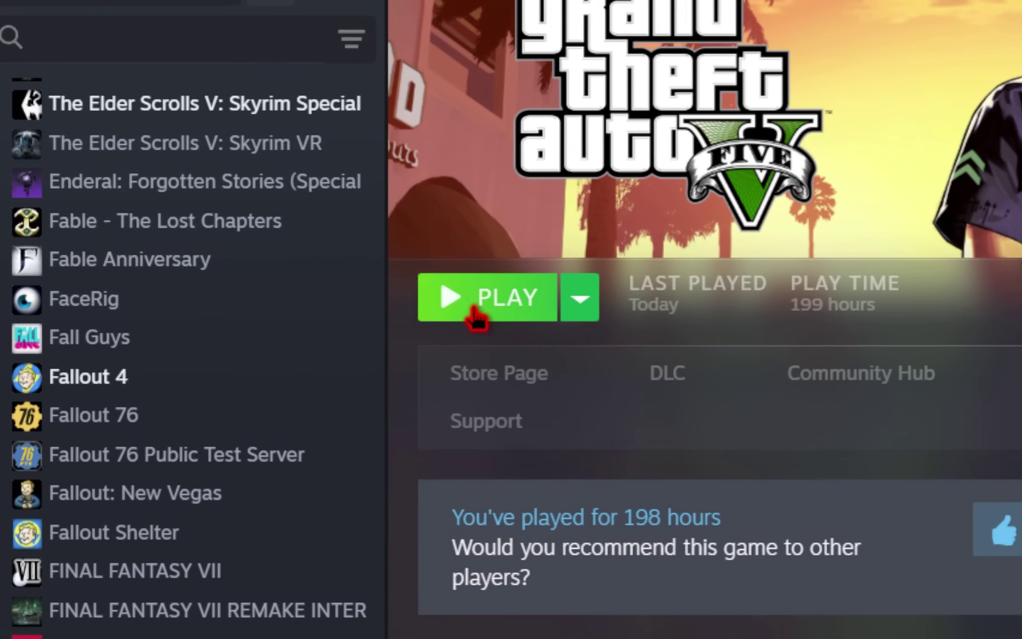
Press PLAY on the Grand Theft Auto V Steam library page
{"action": "left_click", "coordinate": [481, 321]}
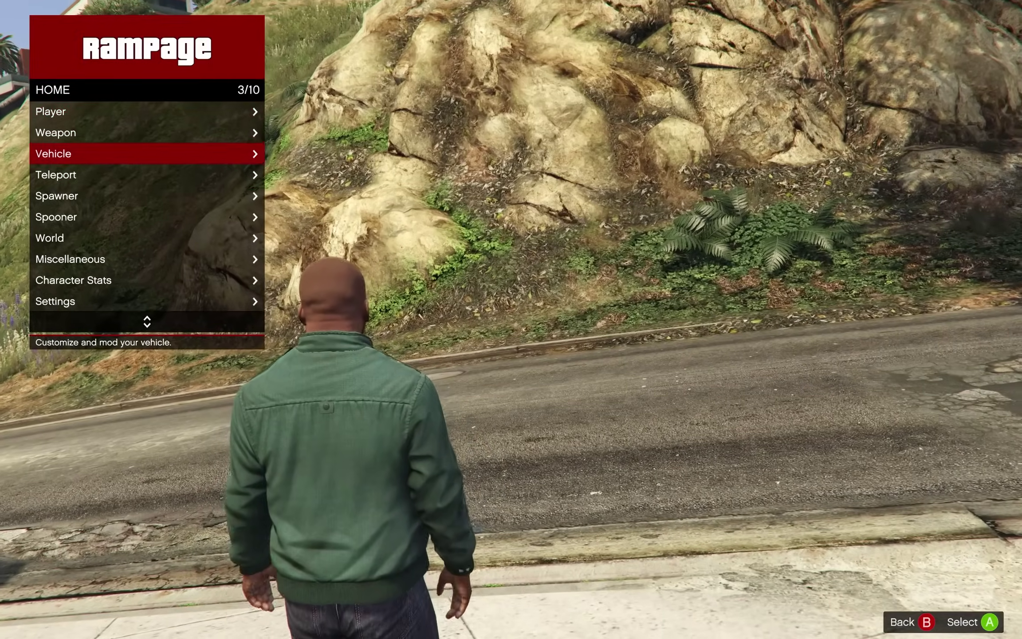
Teleport to the waypoint with the Rampage trainer and ride the quad up to the lighthouse
{"action": "key", "text": "Down"}
{"action": "key", "text": "Down"}
{"action": "key", "text": "Down"}
{"action": "key", "text": "Down"}
{"action": "key", "text": "Down"}
{"action": "key", "text": "Down"}
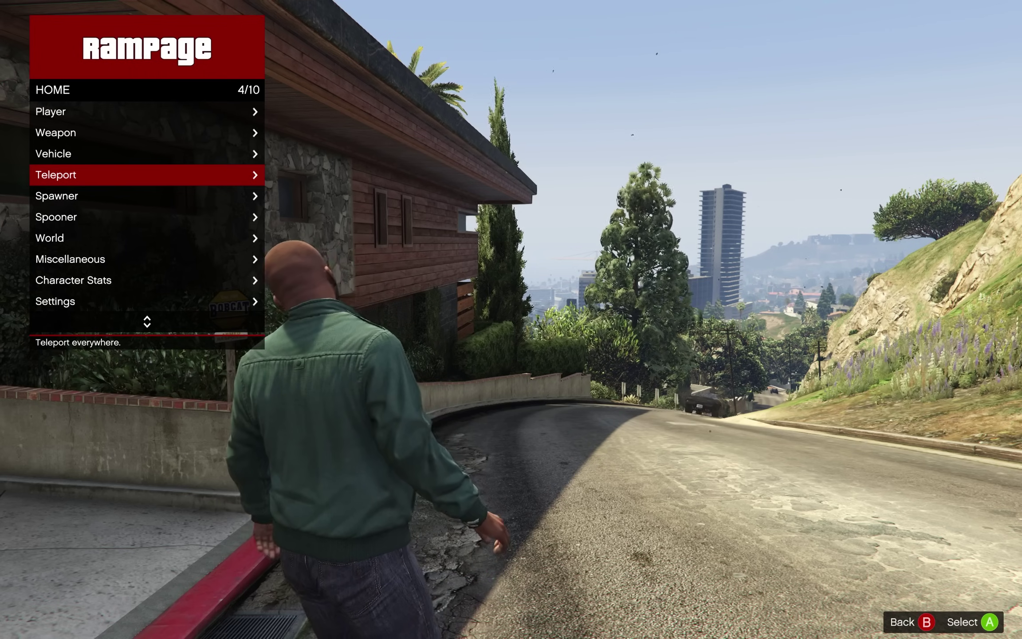
{"action": "key", "text": "Return"}
{"action": "key", "text": "Return"}
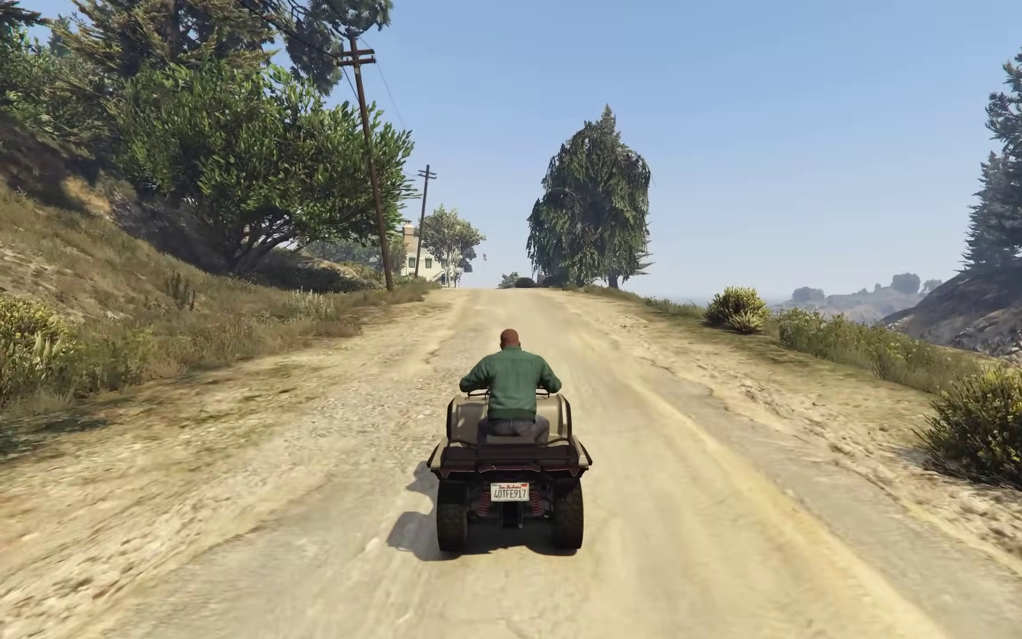
{"action": "key", "text": "f"}
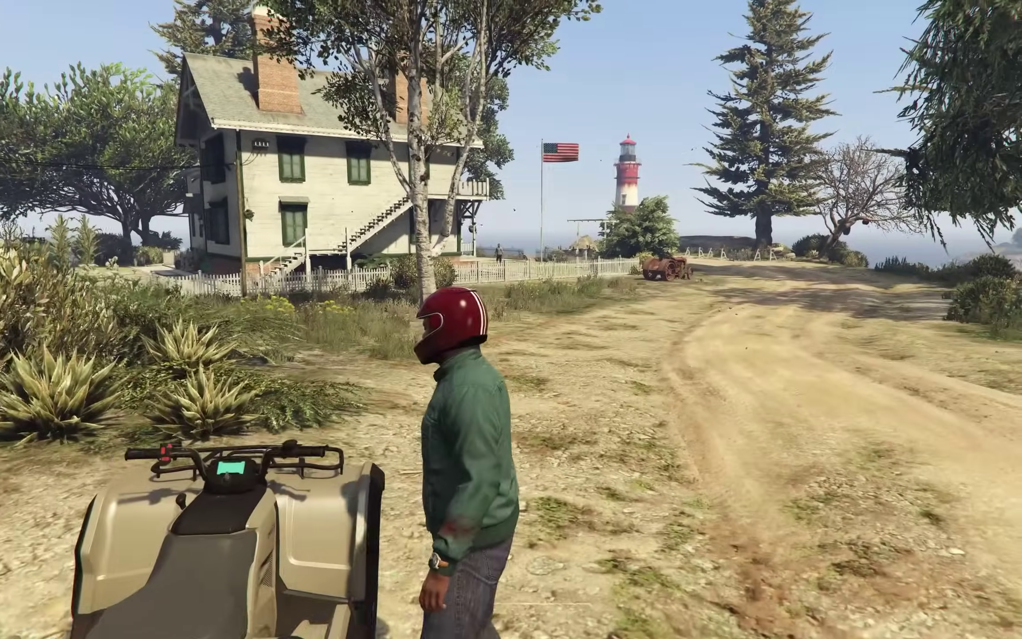
{"action": "key", "text": "w"}
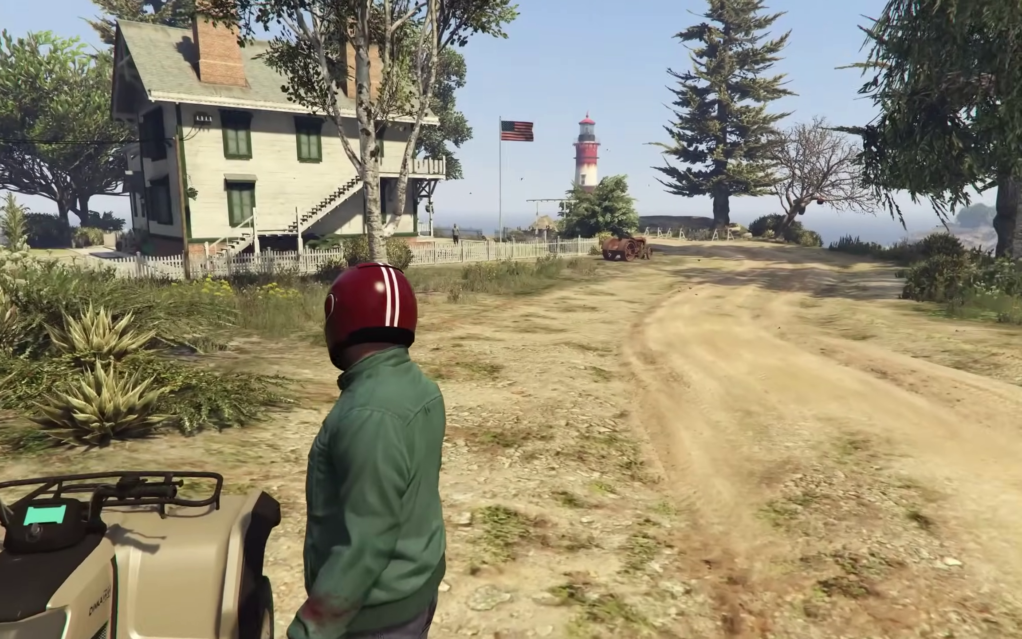